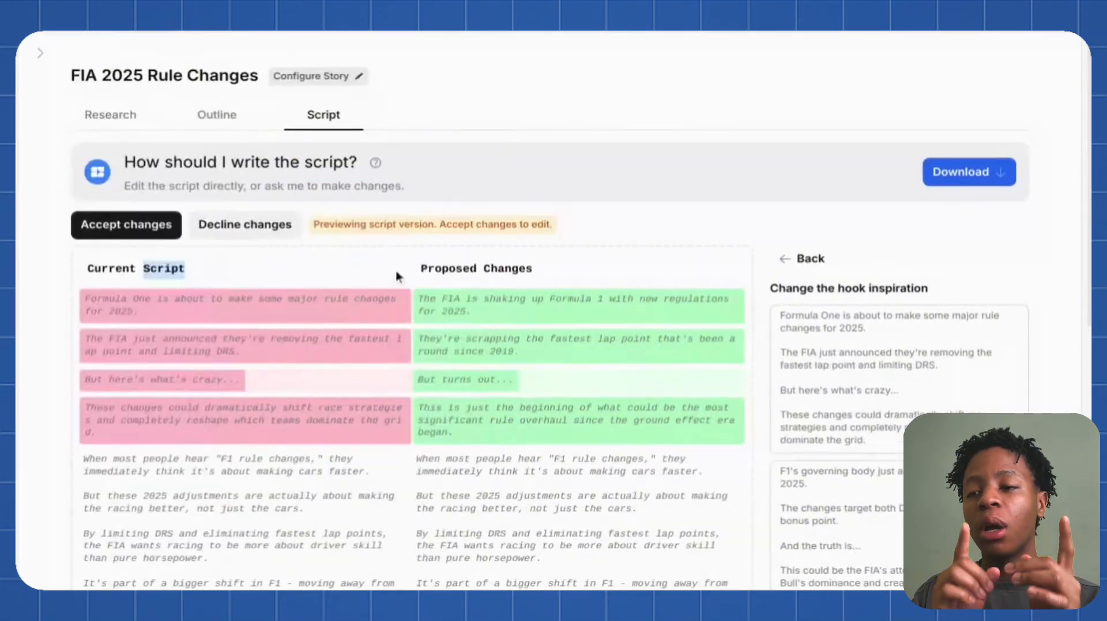
Review the script of the "Grok AI Learns from X" story and the prompt in its story configuration
left_click(92, 92)
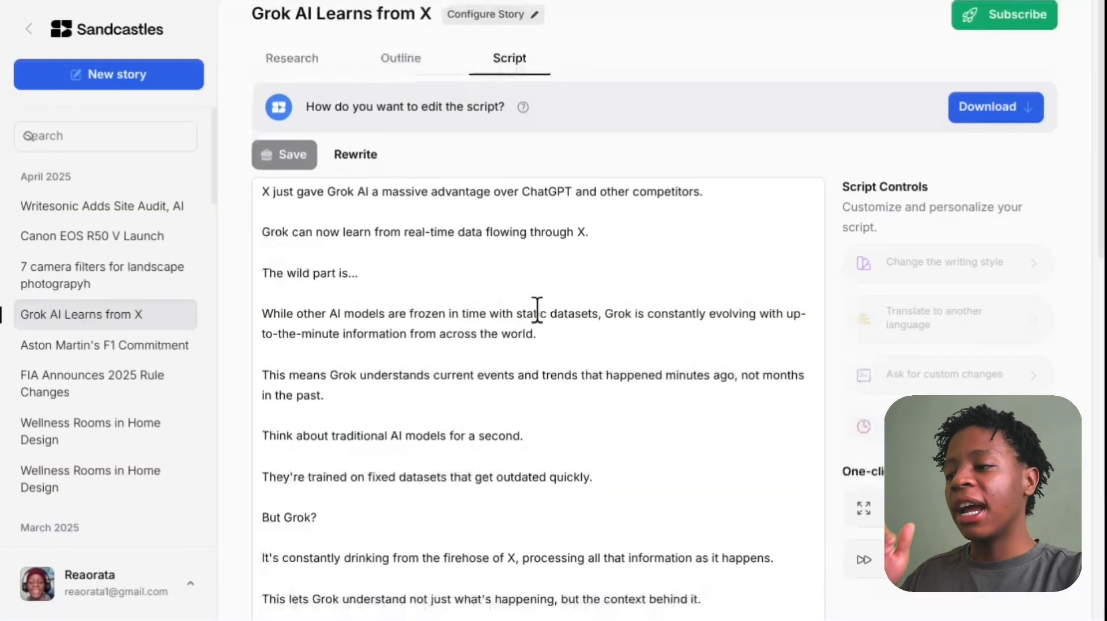
scroll(537, 311, "down", 2)
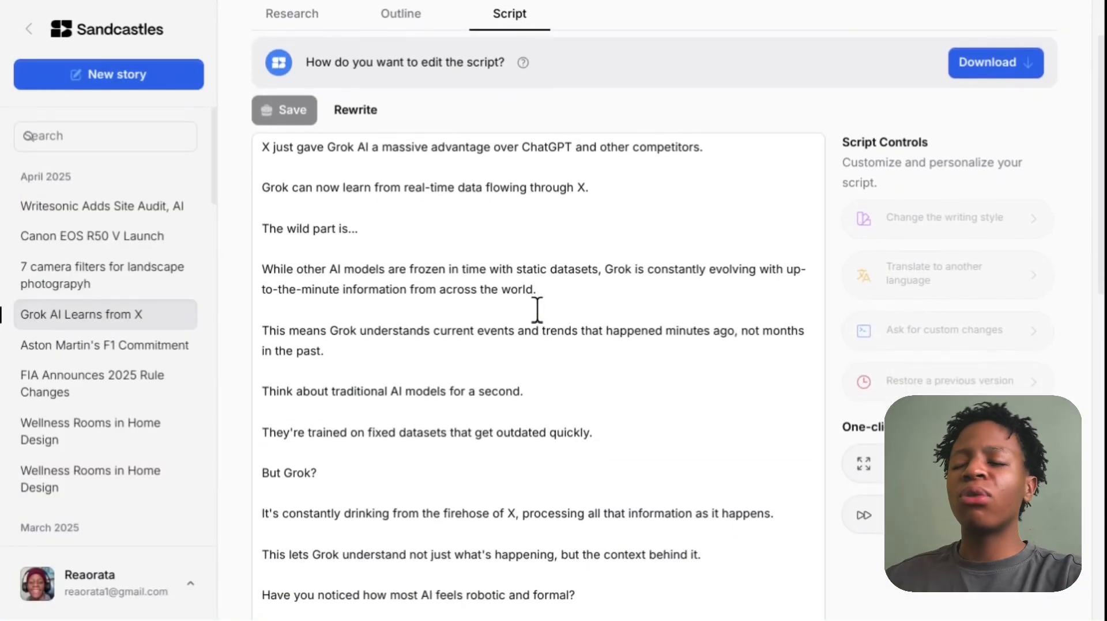
scroll(537, 312, "up", 3)
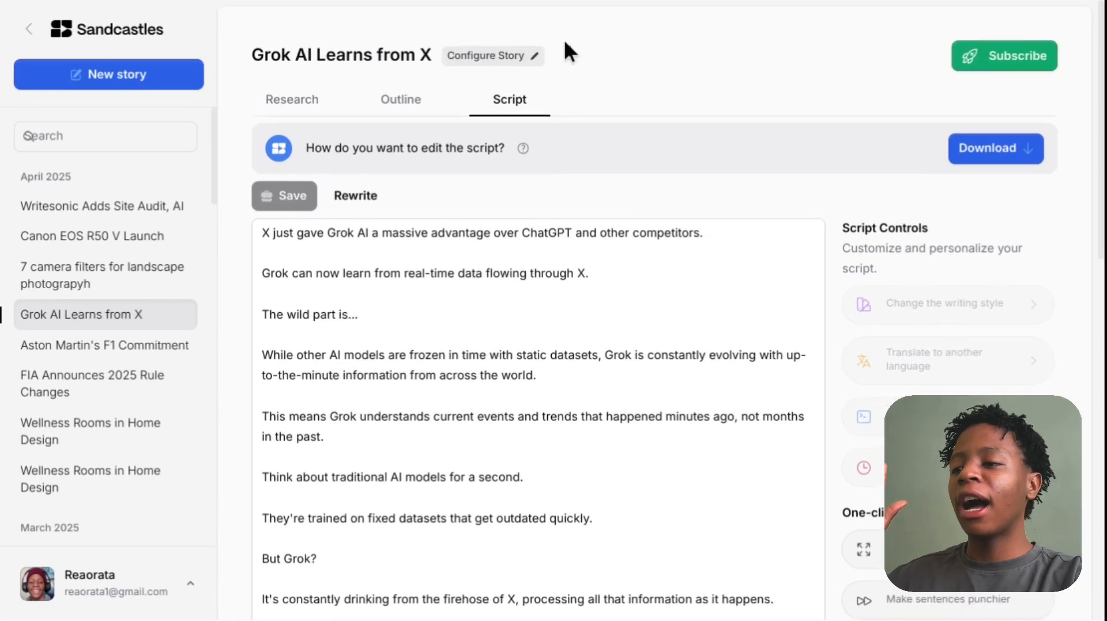
left_click(531, 58)
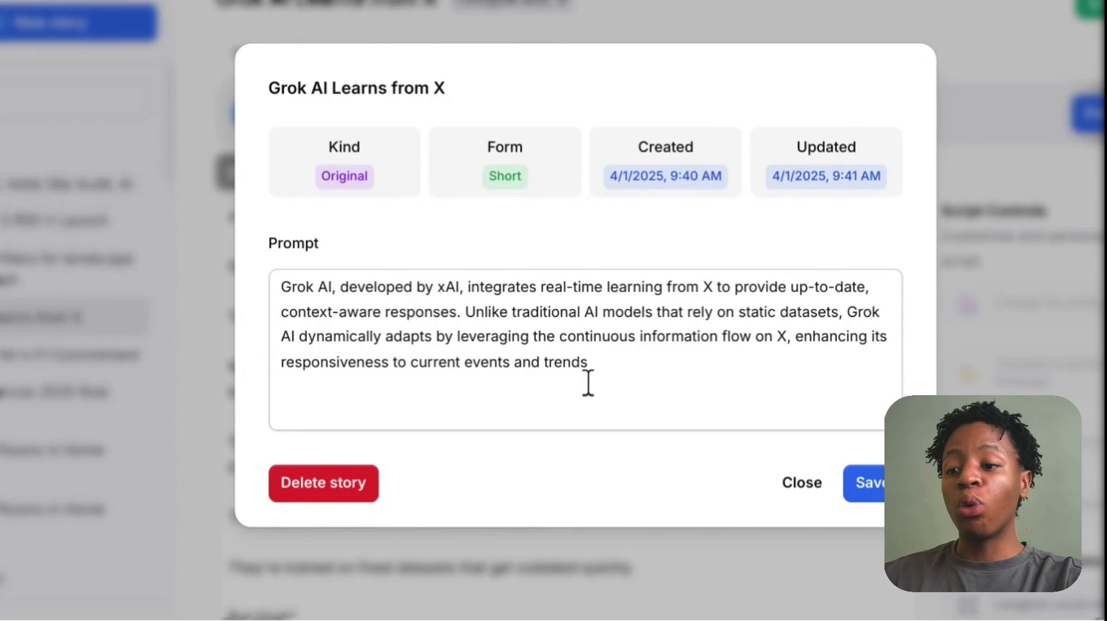
left_click(802, 483)
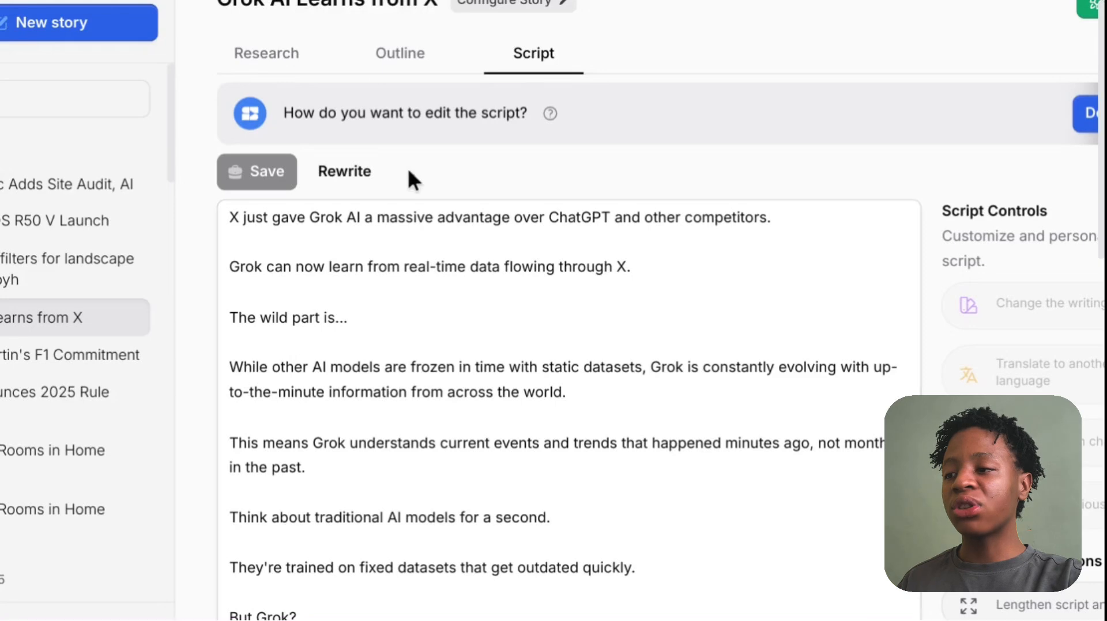
Examine the research sources collected for the "Grok AI Learns from X" story
left_click(253, 57)
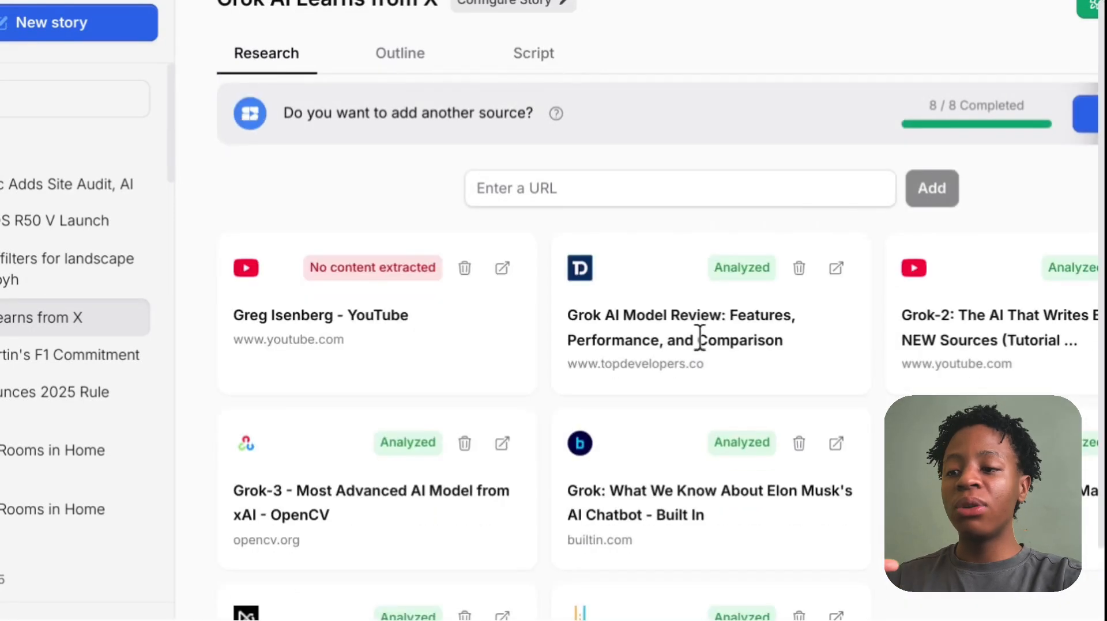
scroll(720, 359, "down", 3)
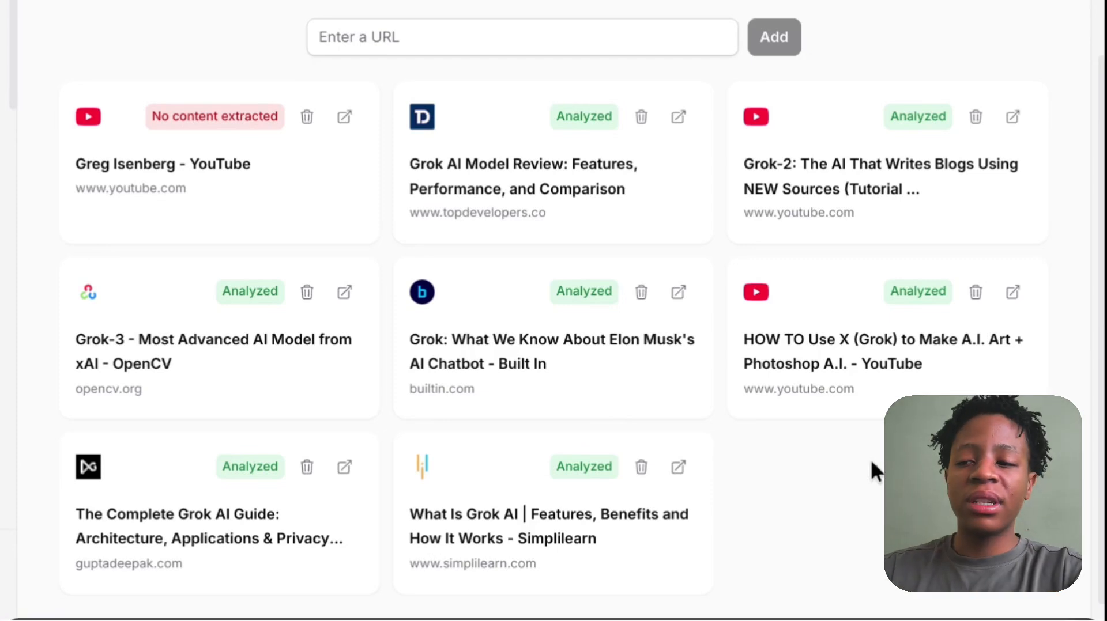
Switch to the ChatGPT conversation "Fabless Video Ideas" and copy the paragraph under "Nintendo Switch 2 Introduces GameChat Cameras"
key("F5")
left_click(909, 394)
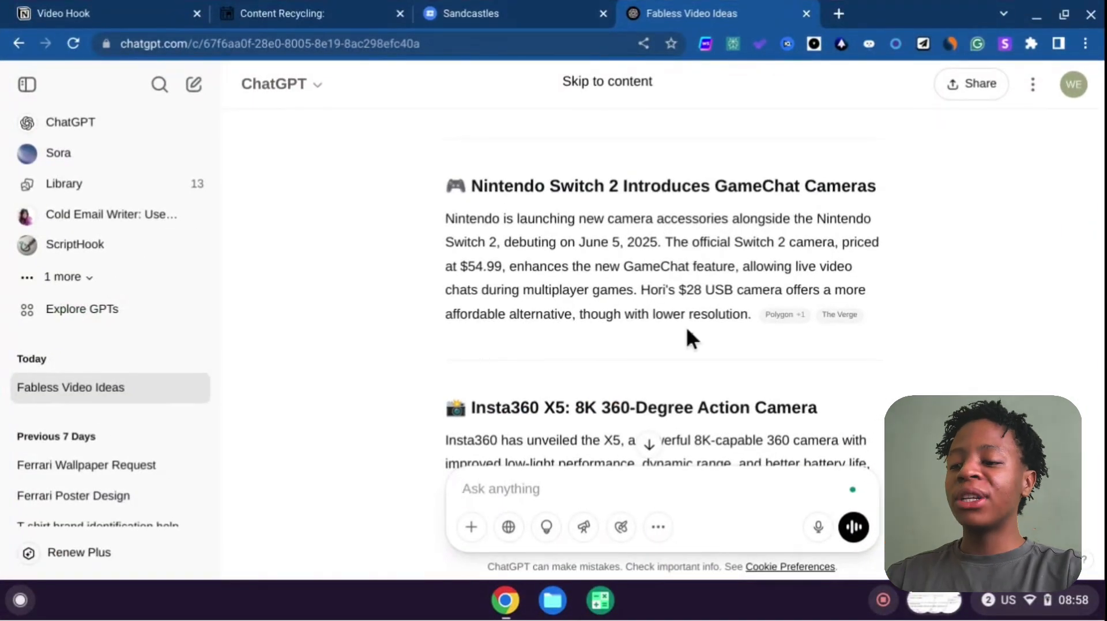
key("F4")
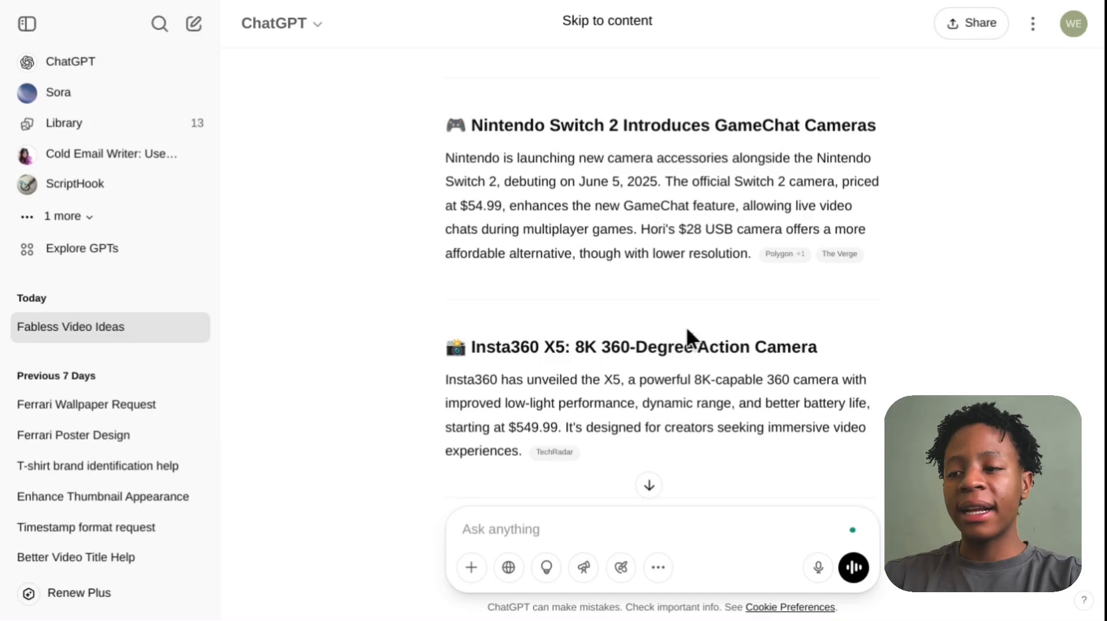
scroll(550, 150, "down", 6)
scroll(550, 150, "down", 1)
scroll(548, 147, "up", 8)
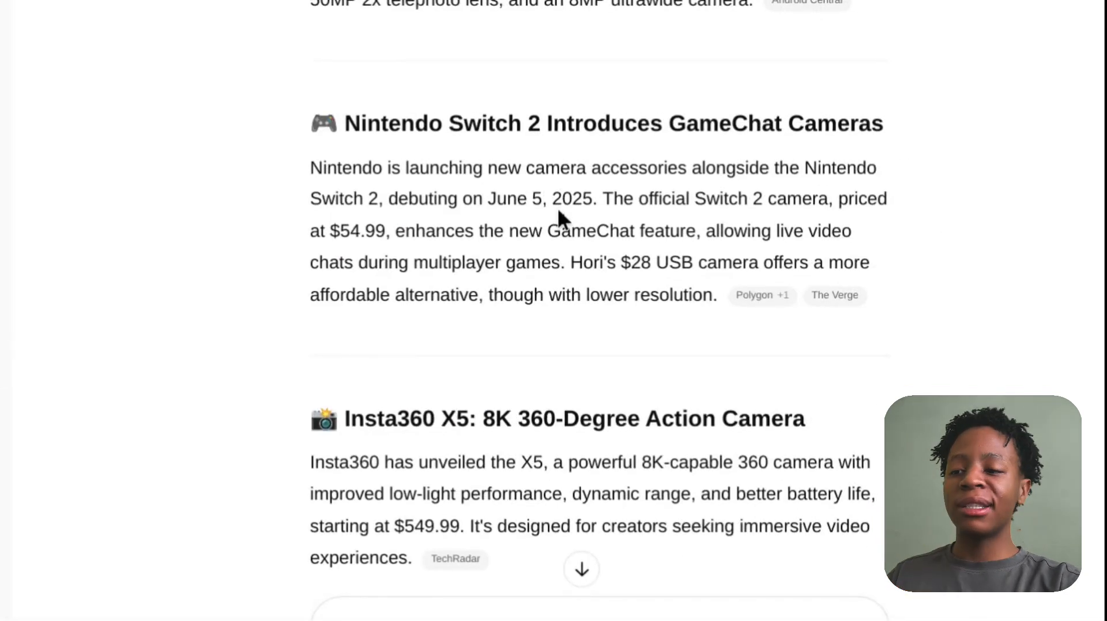
double_click(558, 211)
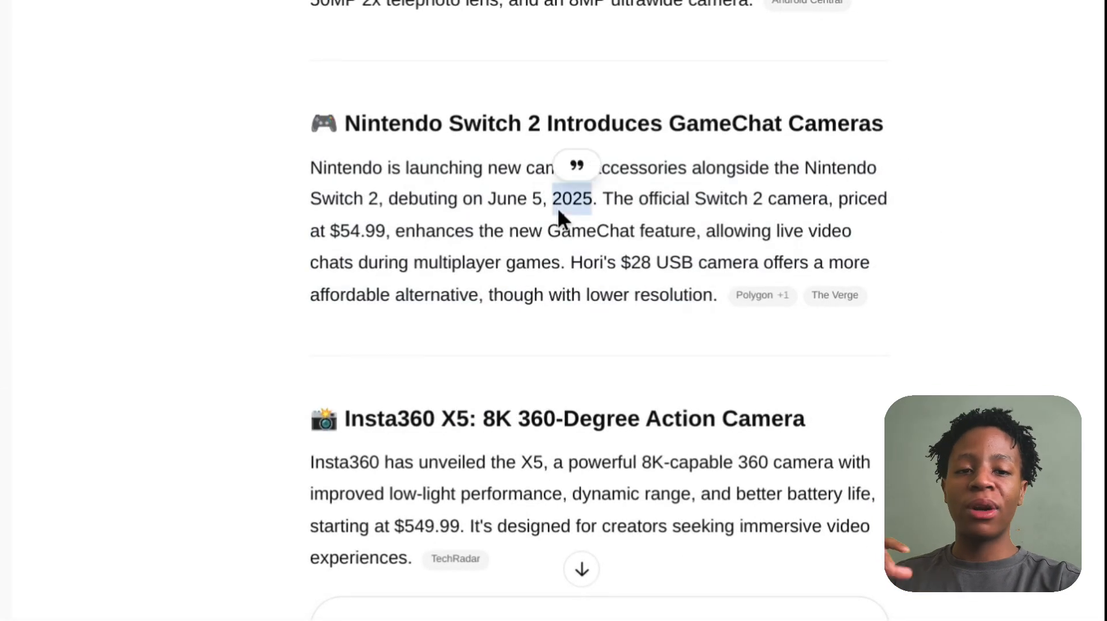
triple_click(558, 211)
triple_click(558, 211)
key("ctrl+c")
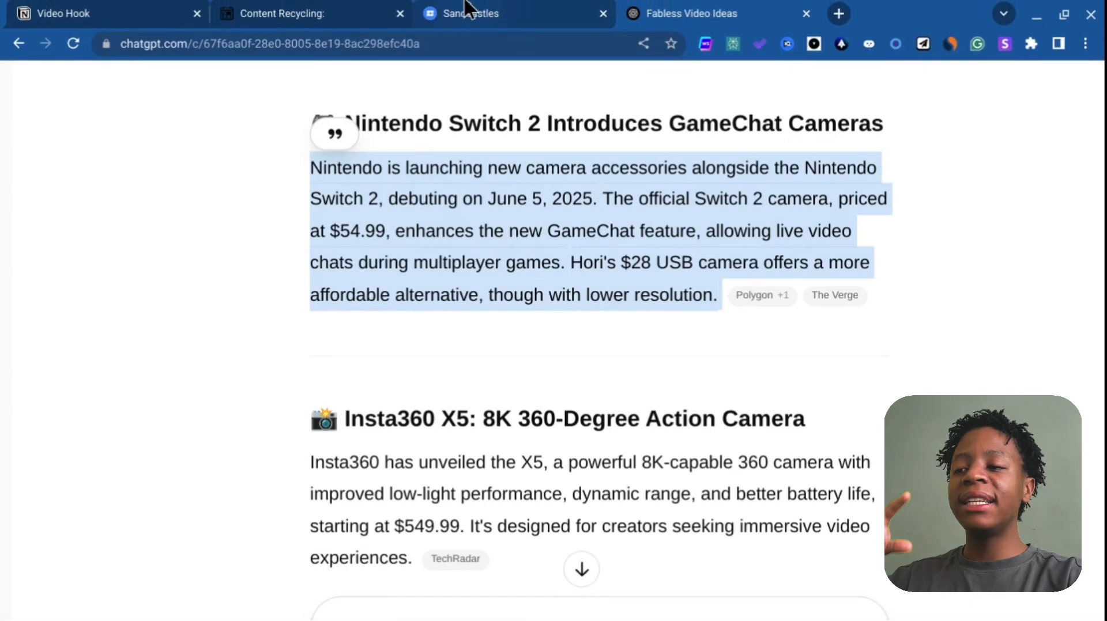
Switch to Sandcastles and paste the copied Nintendo Switch 2 camera paragraph as the video topic description
left_click(469, 8)
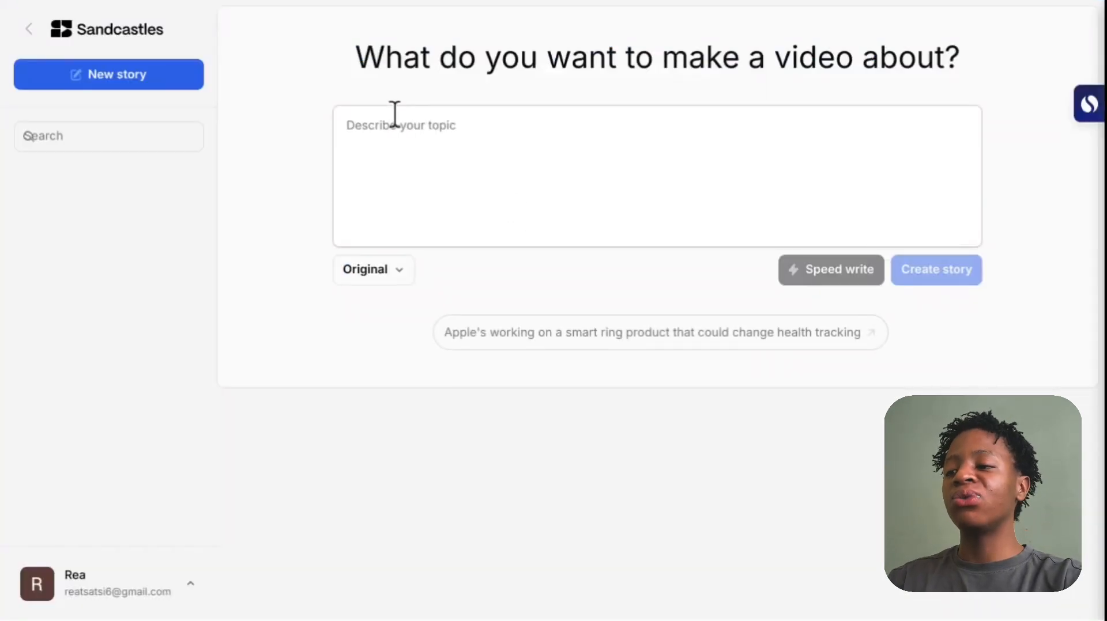
left_click(321, 131)
key("ctrl+v")
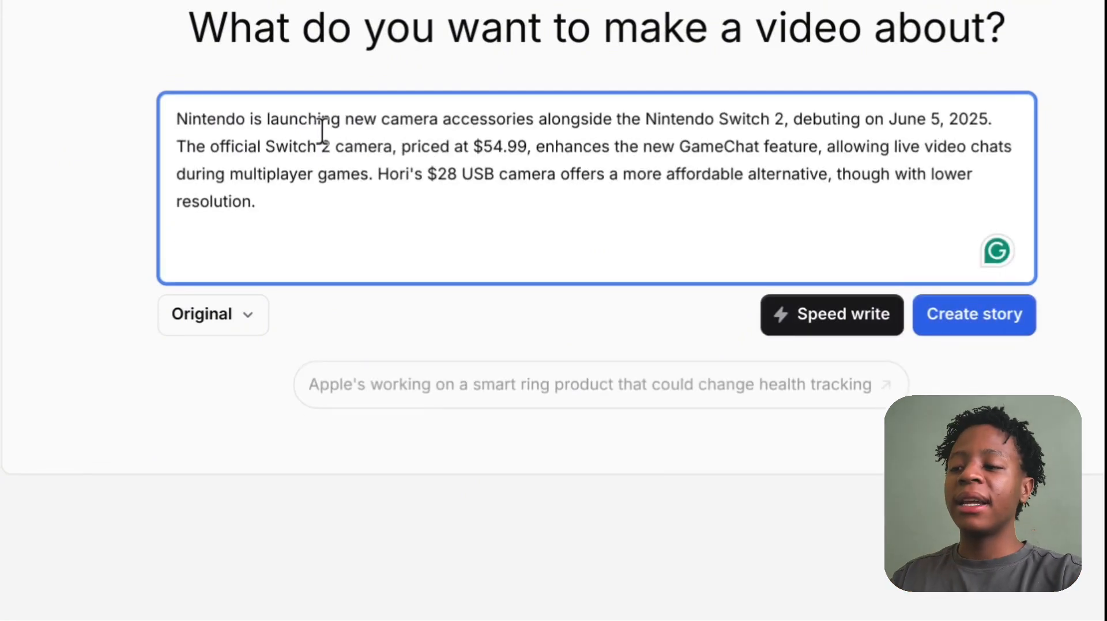
scroll(321, 131, "up", 1)
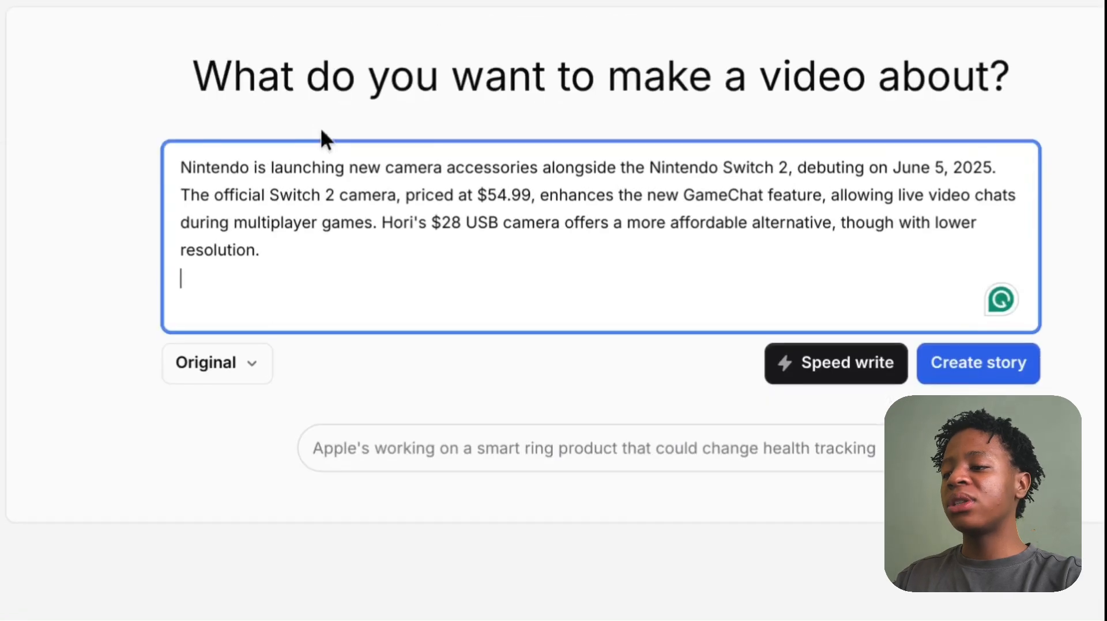
Check the available story types, keep Original, and create the story from the pasted topic
left_click(229, 376)
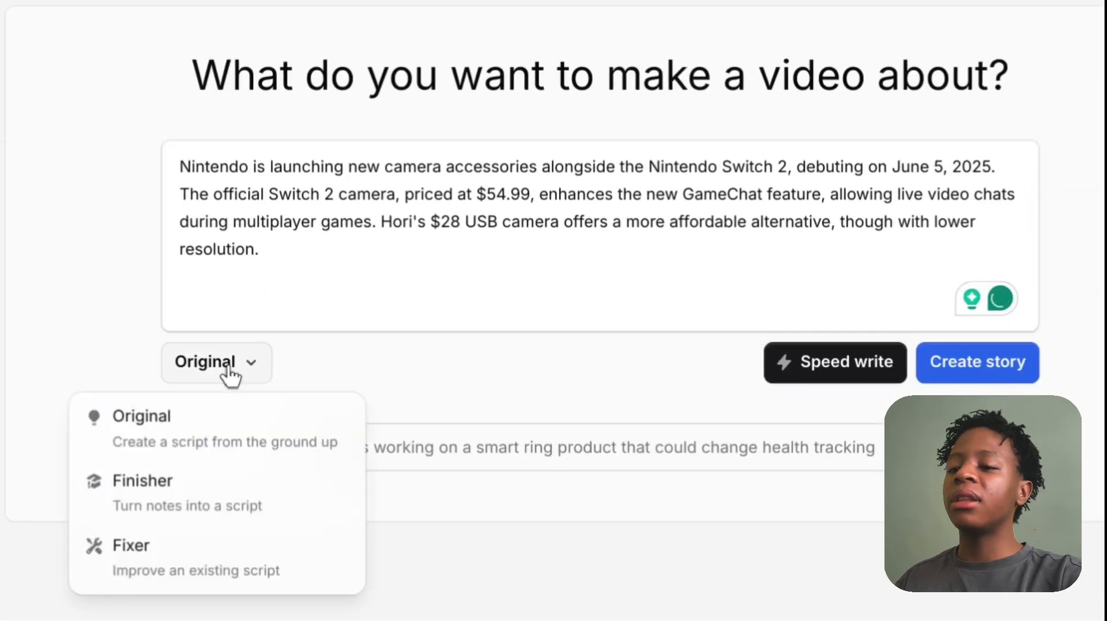
left_click(529, 359)
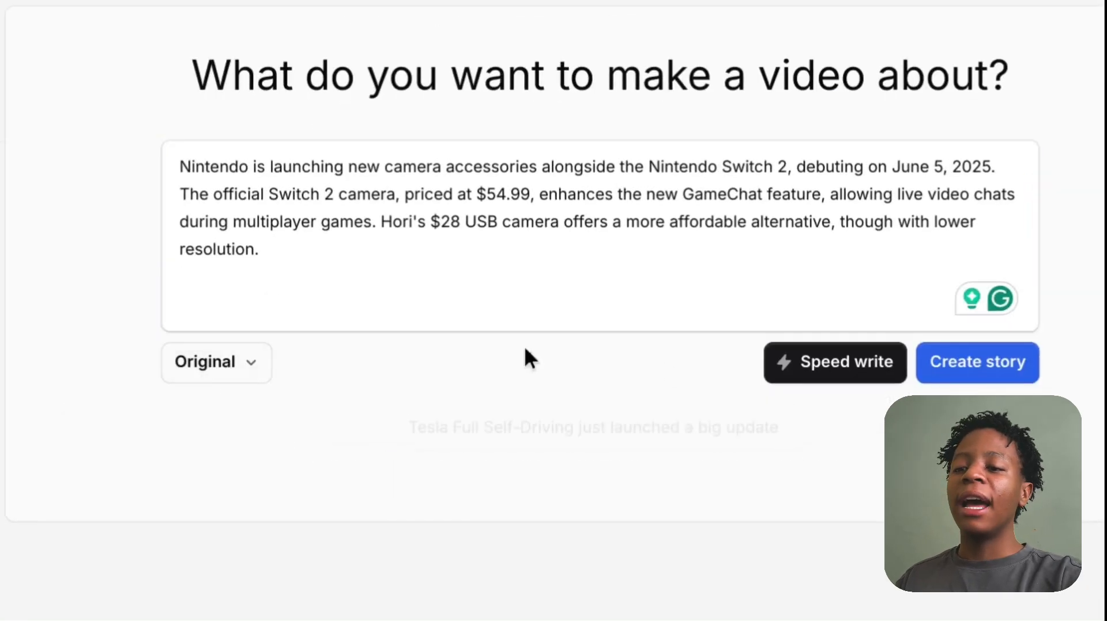
left_click(1016, 370)
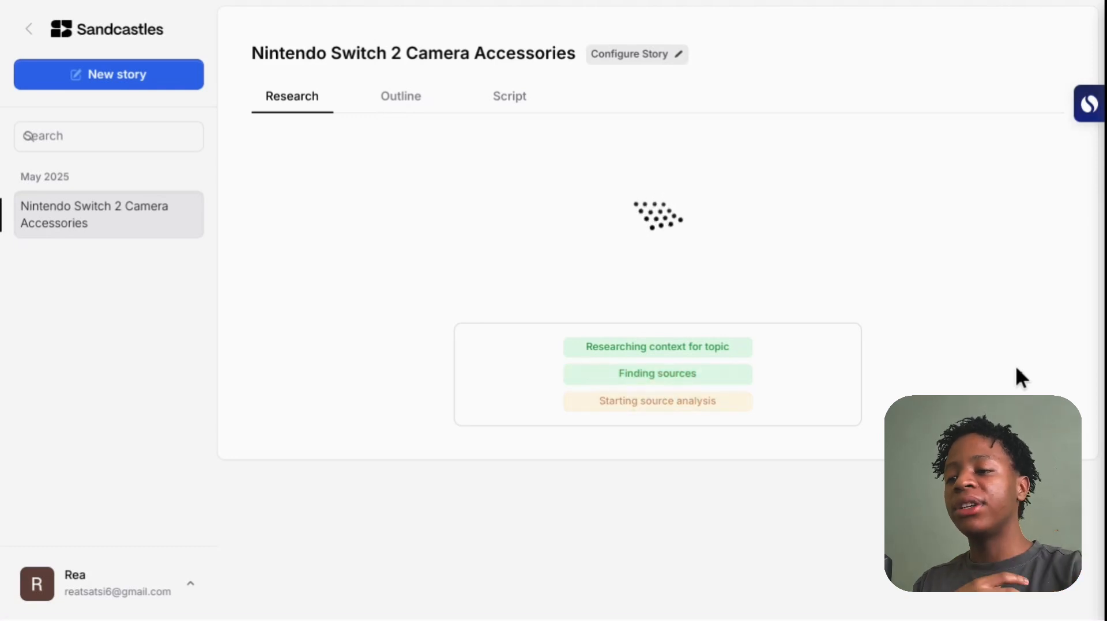
Review the research sources for the Nintendo Switch 2 story and the field for adding another source URL
scroll(851, 478, "down", 1)
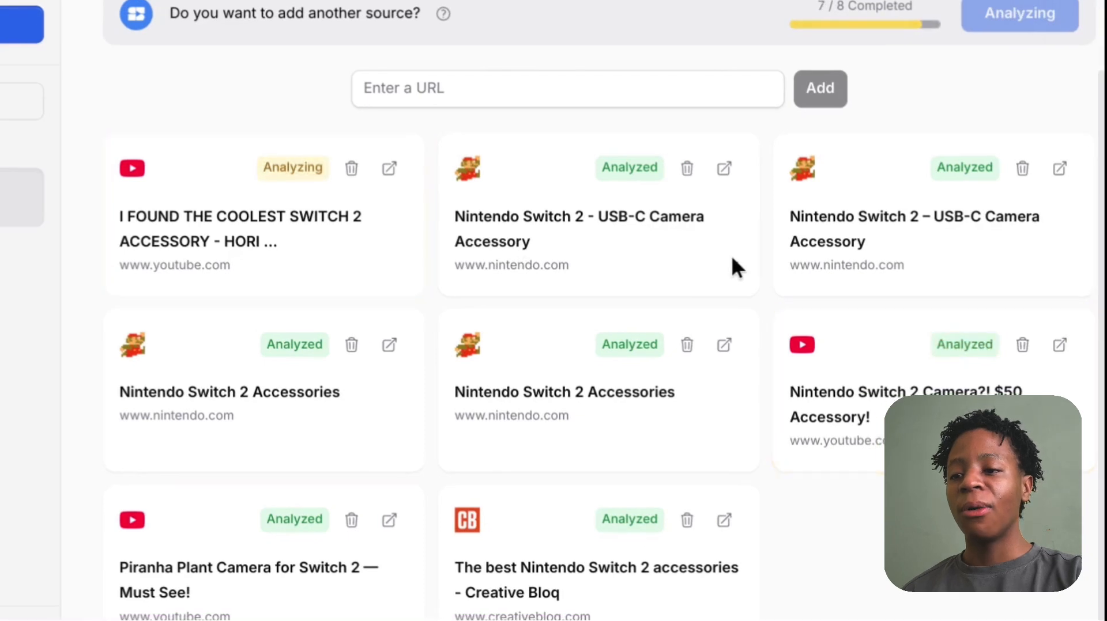
scroll(643, 261, "down", 1)
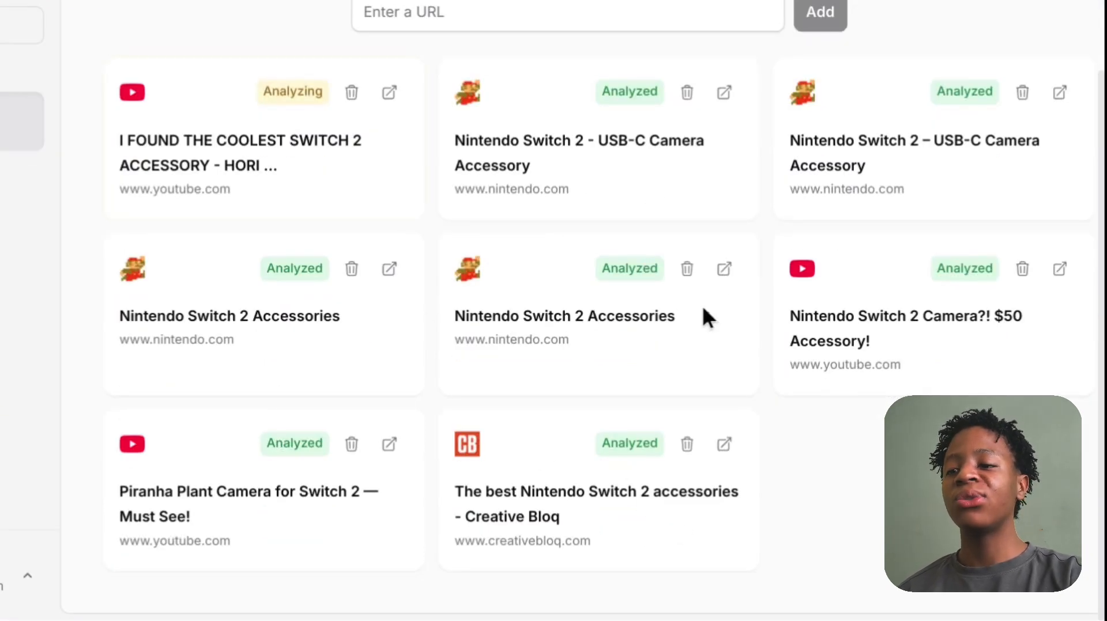
scroll(749, 320, "up", 3)
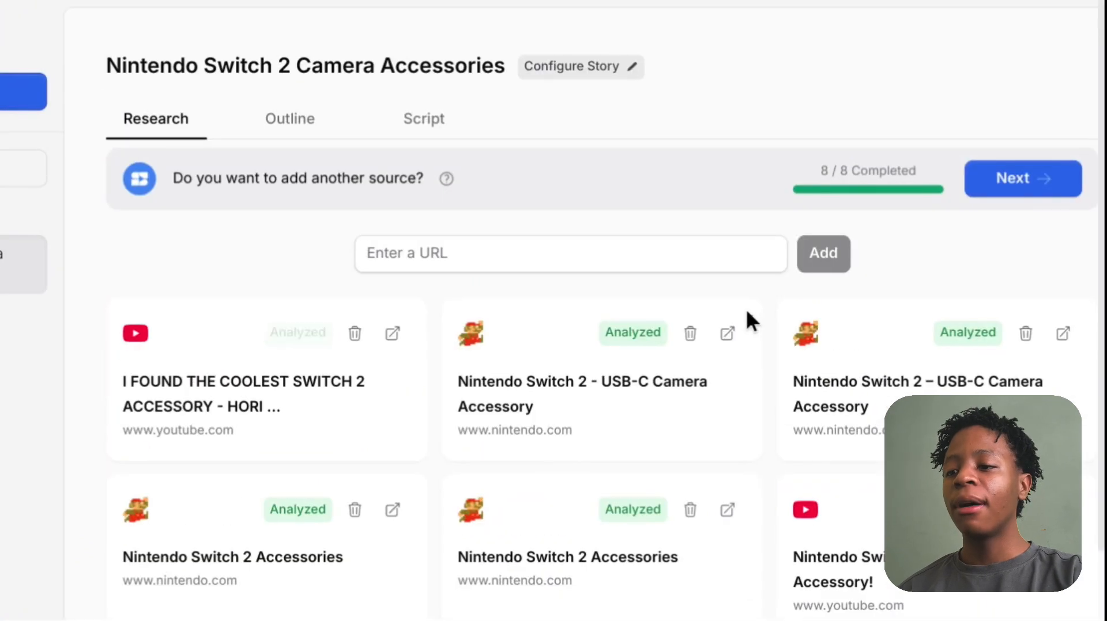
left_click(487, 263)
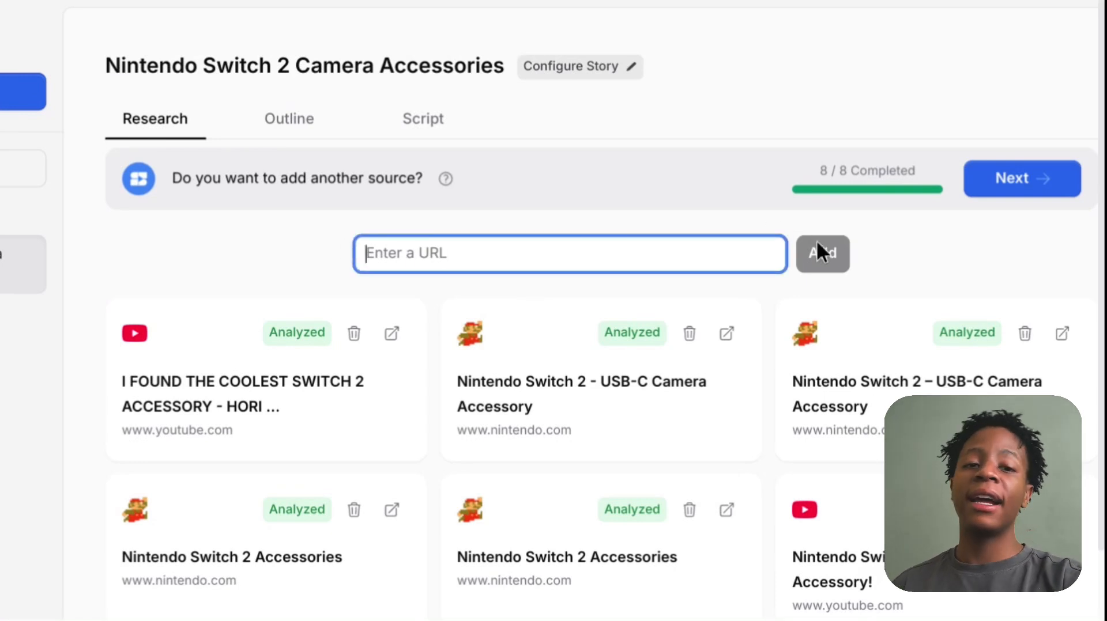
Advance the Nintendo Switch 2 story to its outline and autofill the outline sections
left_click(997, 182)
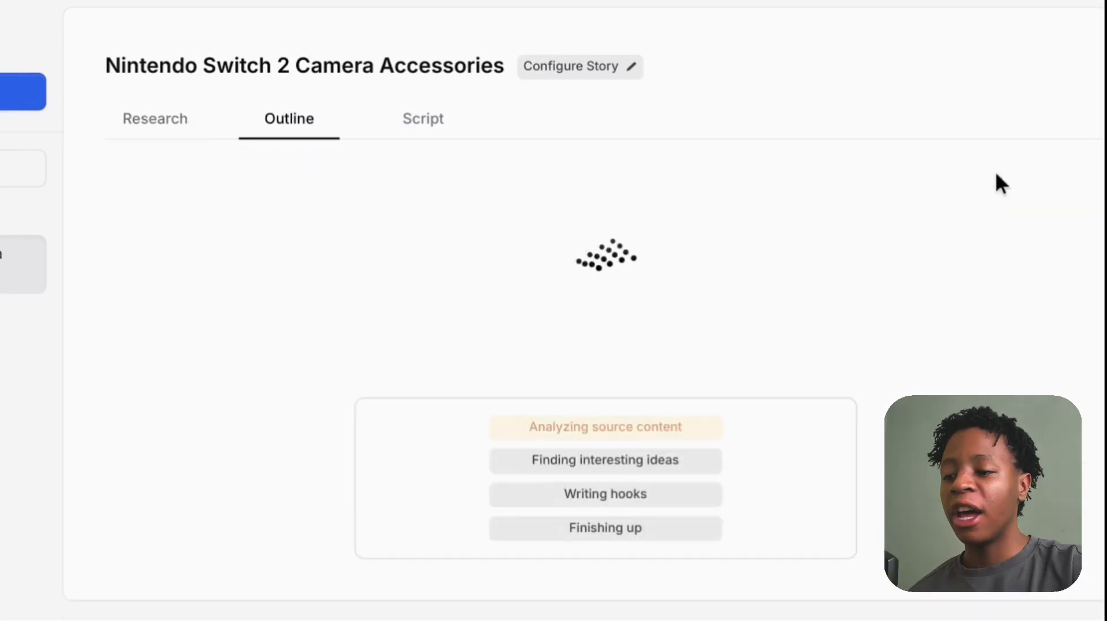
scroll(996, 175, "down", 3)
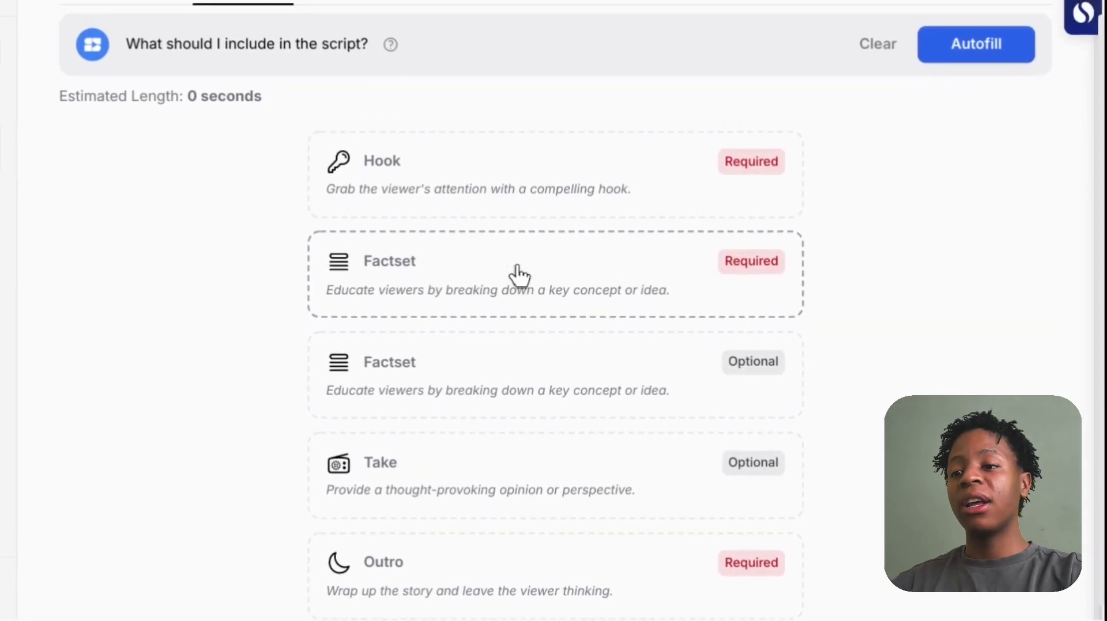
left_click(987, 44)
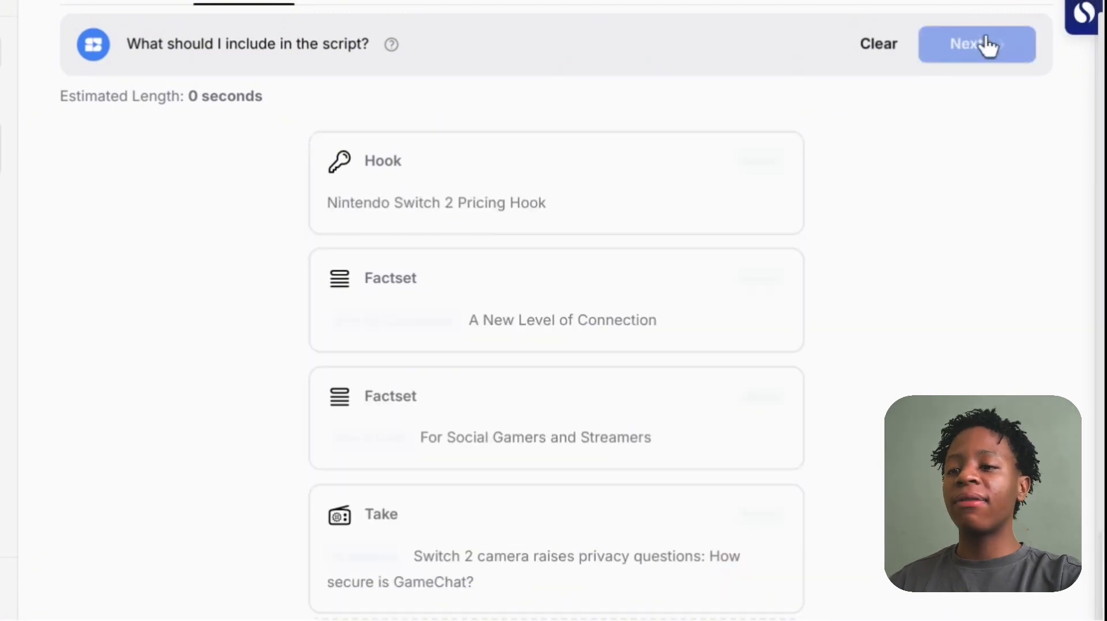
Examine the alternative hooks offered for the outline, including the Camera, Innovation and Pricing hooks
left_click(583, 193)
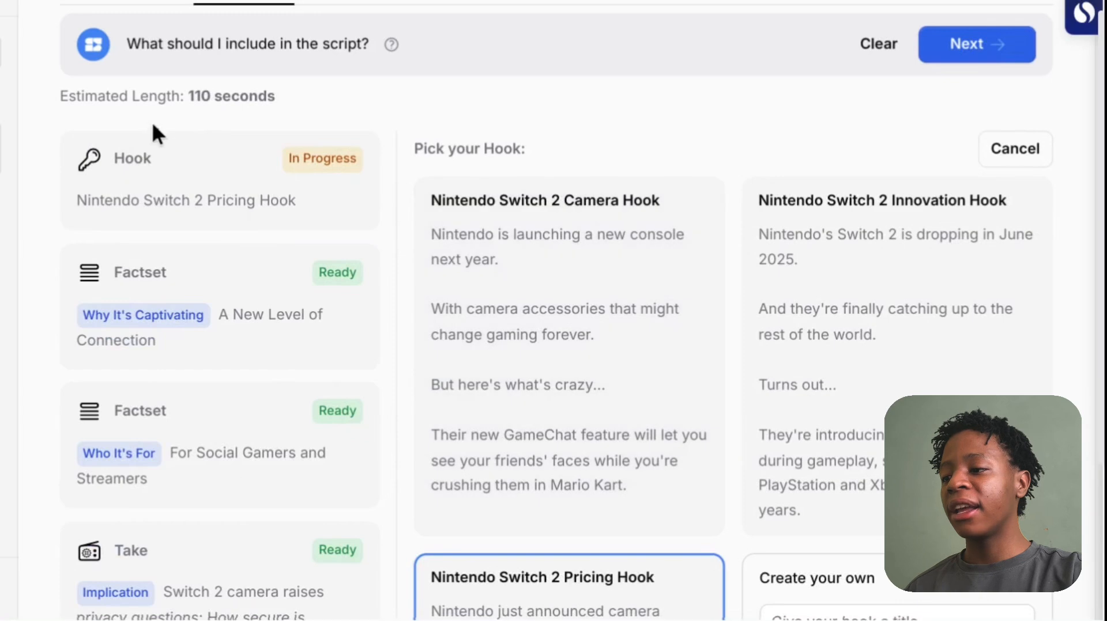
mouse_move(189, 208)
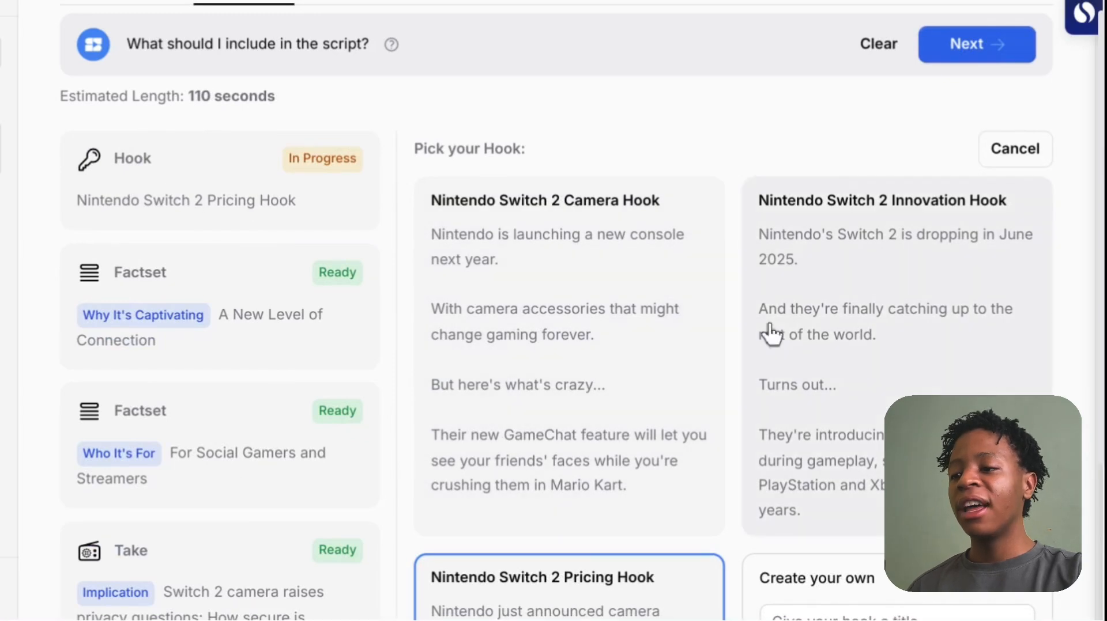
scroll(769, 331, "down", 3)
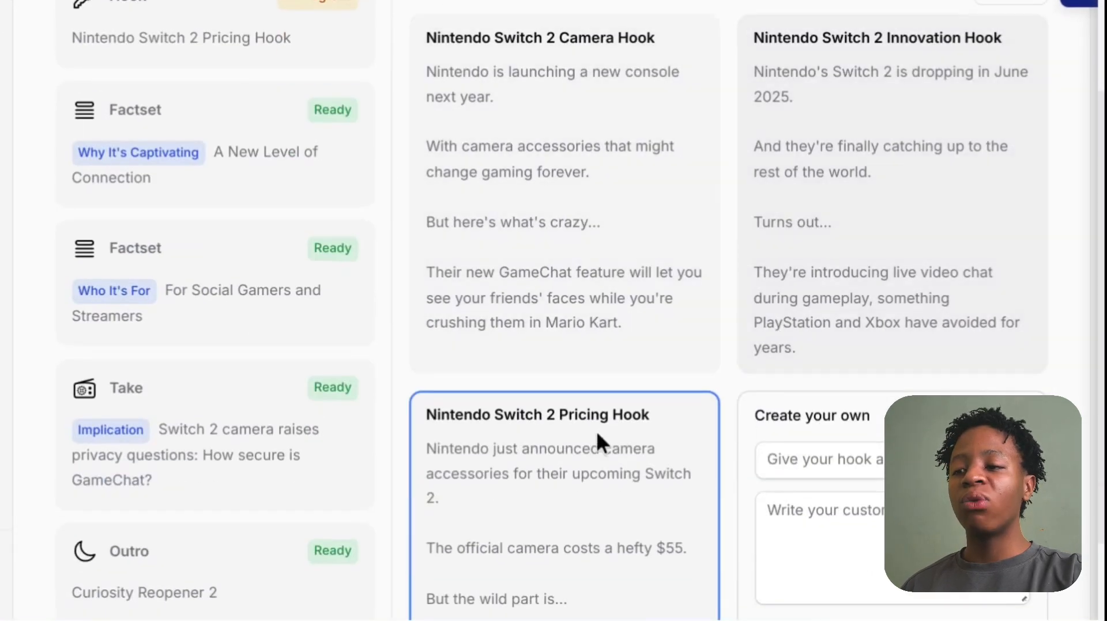
scroll(658, 408, "up", 2)
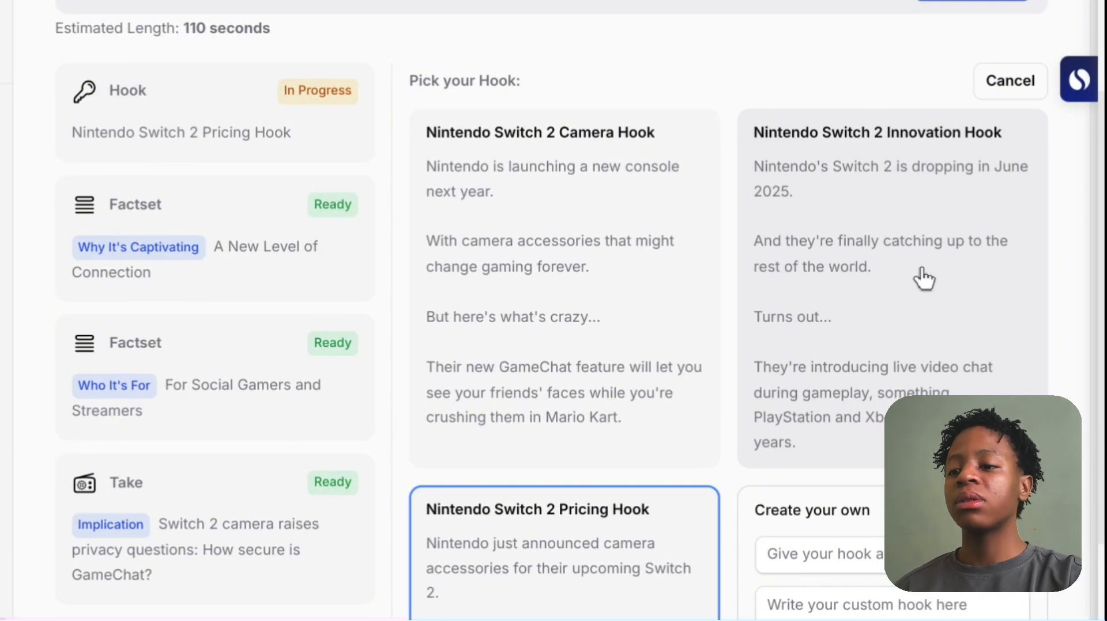
scroll(848, 348, "down", 4)
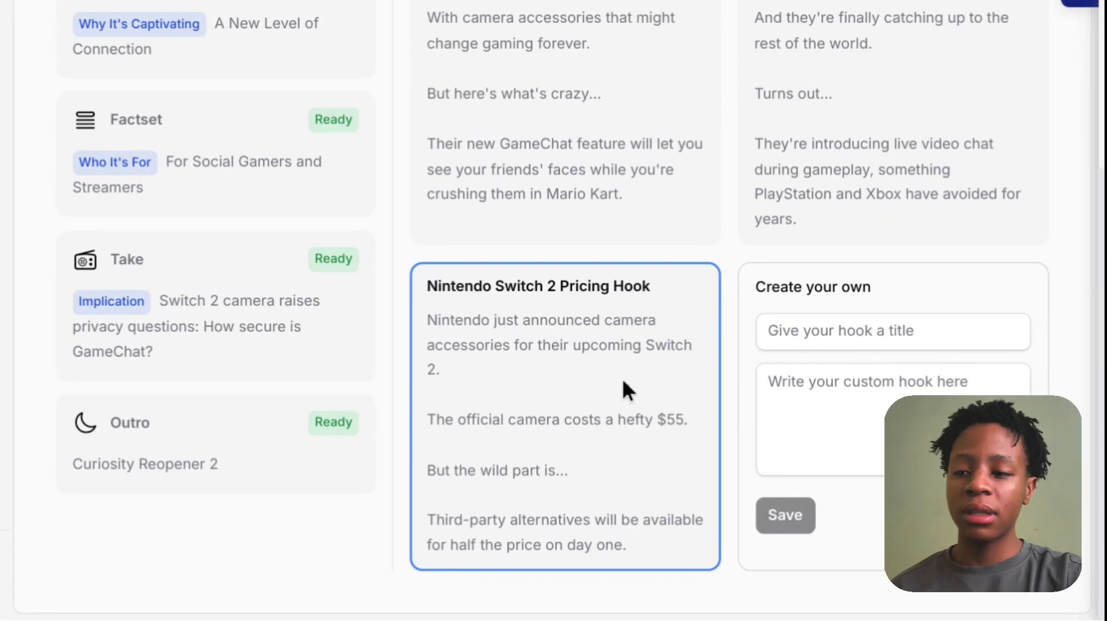
scroll(414, 300, "up", 8)
scroll(414, 300, "down", 2)
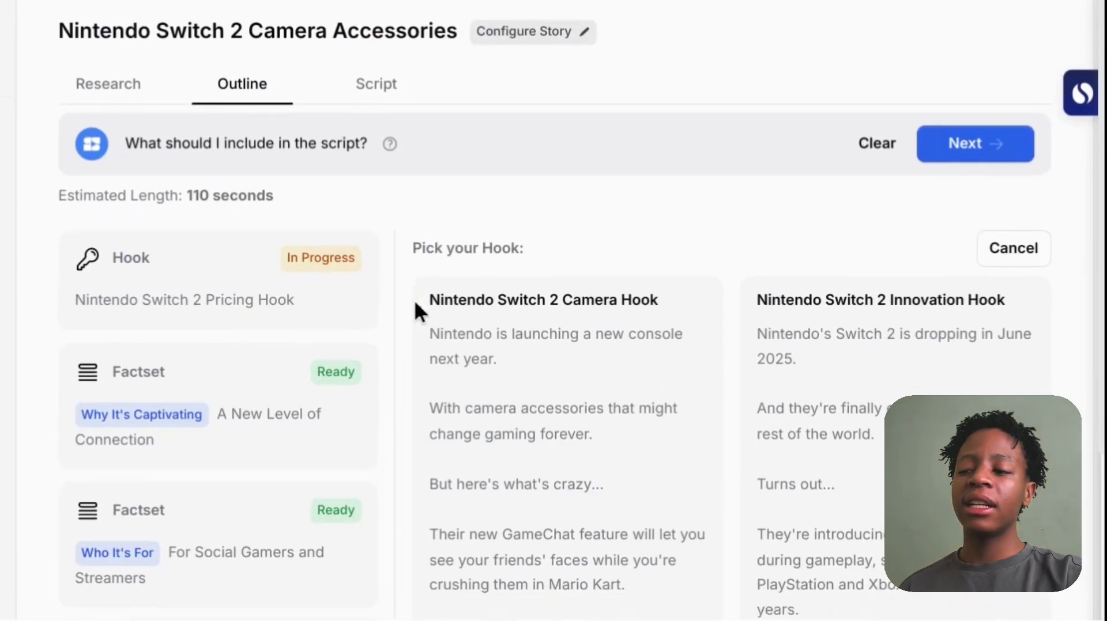
Look through the options for the first factset, keep "A New Level of Connection", and generate the script from the outline
left_click(260, 315)
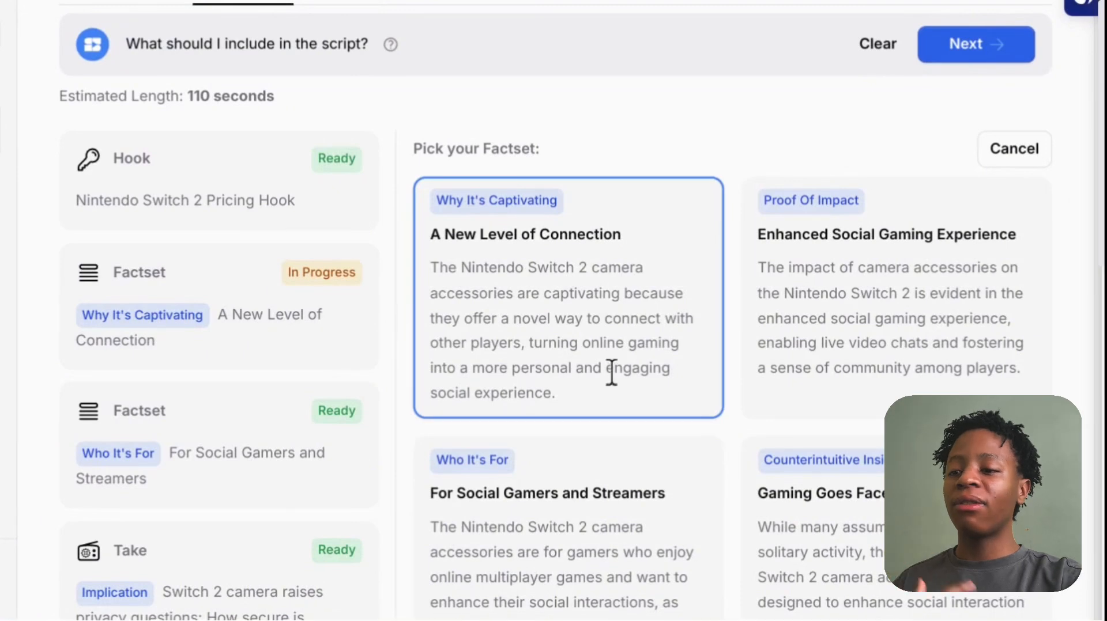
scroll(612, 372, "down", 2)
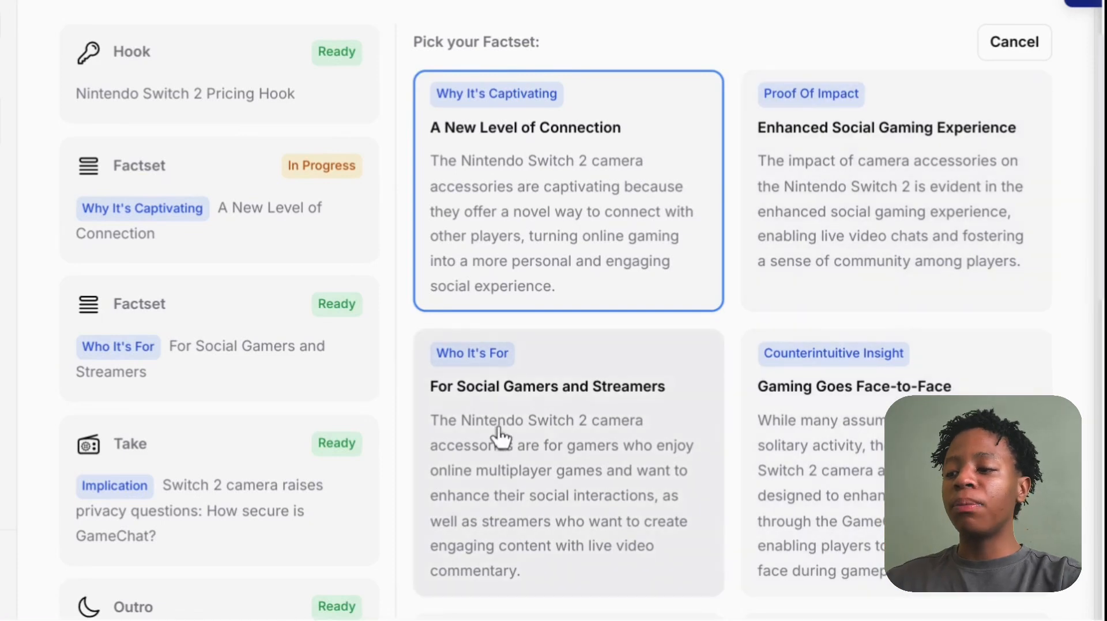
scroll(499, 435, "down", 4)
scroll(500, 437, "up", 6)
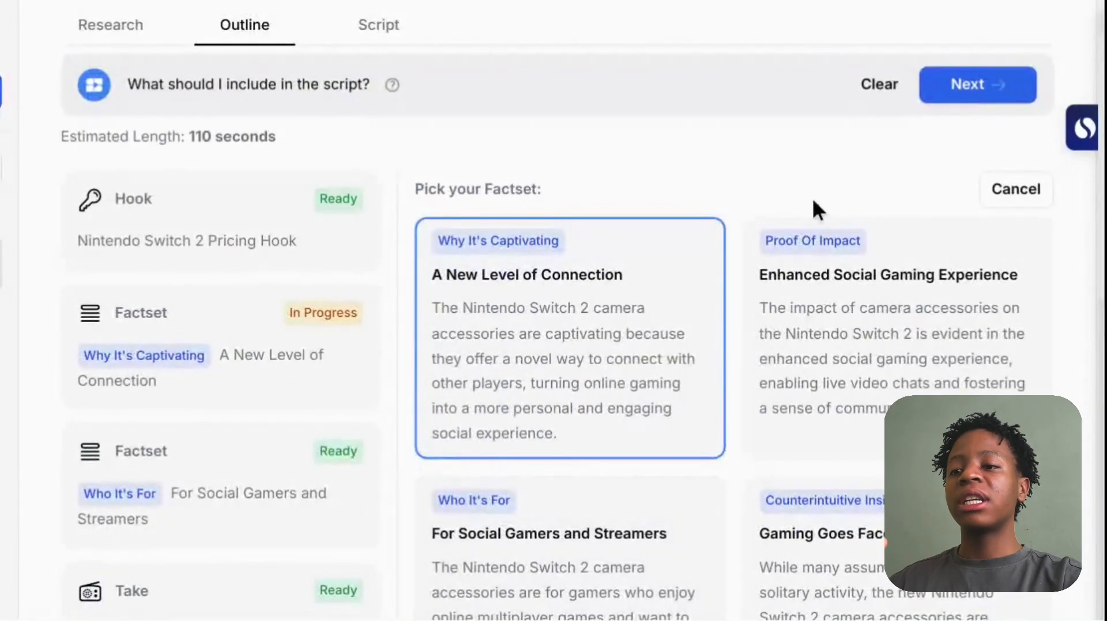
left_click(974, 86)
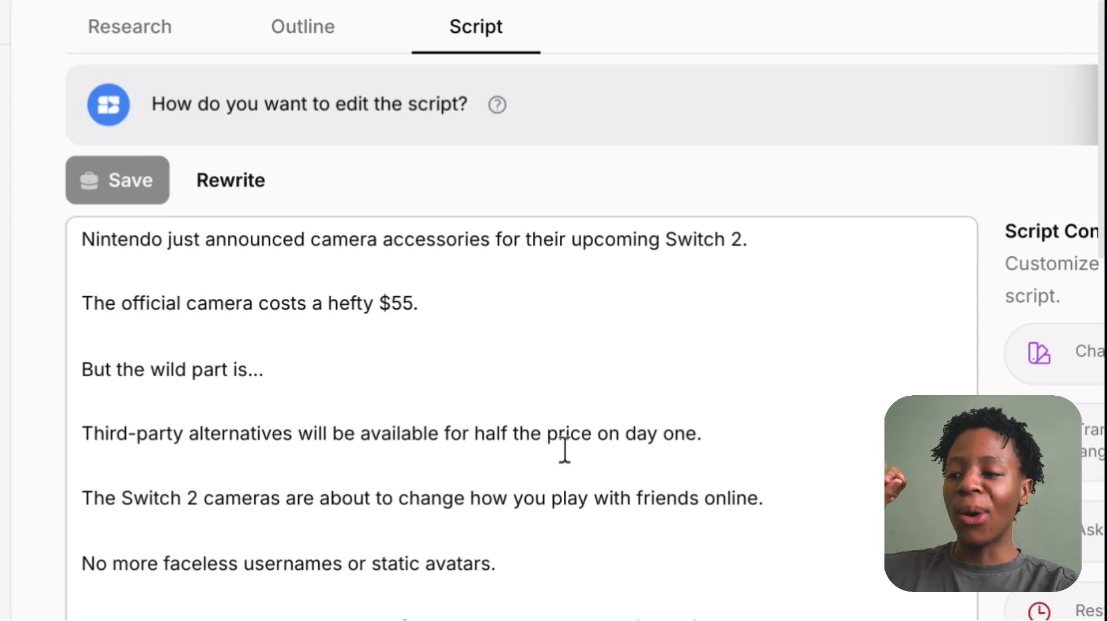
Read through the generated Nintendo Switch 2 script from the opening hook to the closing question
scroll(582, 449, "down", 2)
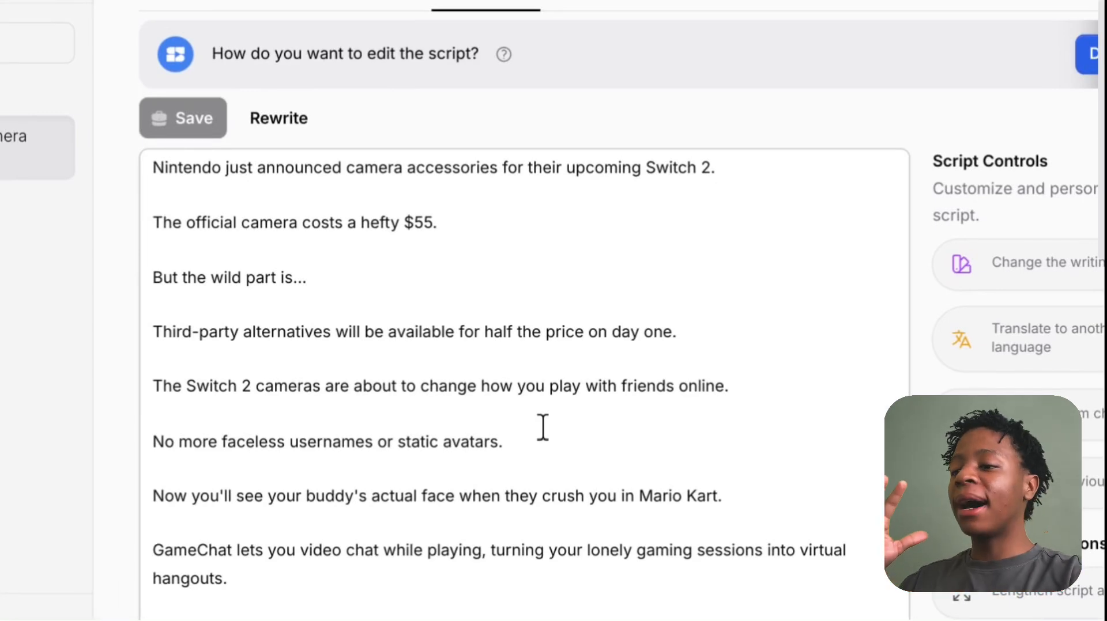
scroll(543, 426, "down", 2)
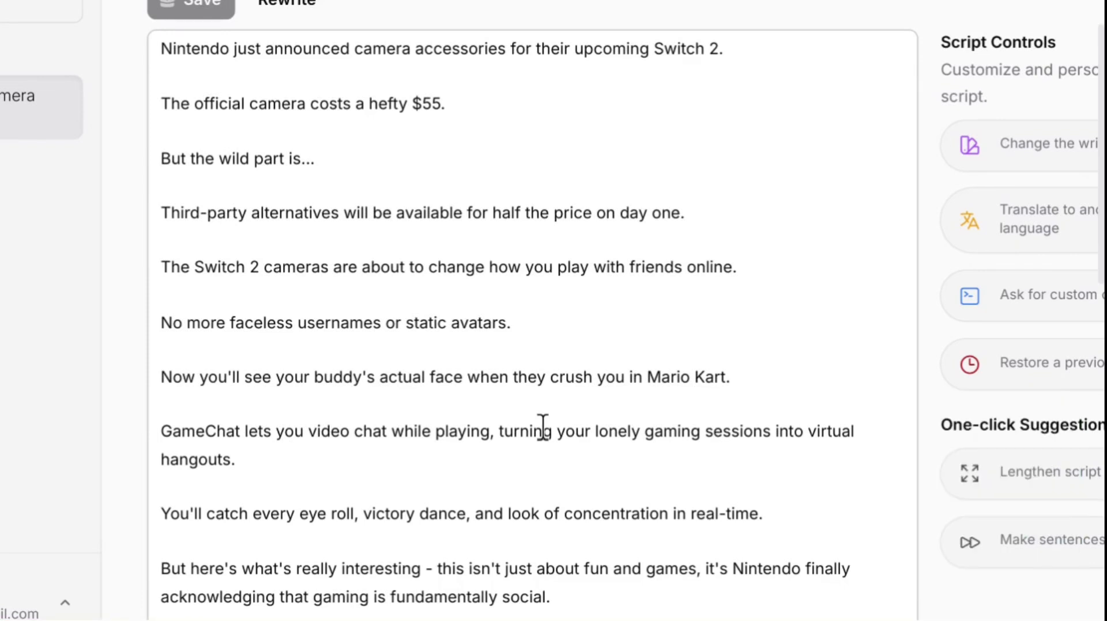
scroll(542, 427, "down", 6)
scroll(543, 429, "down", 9)
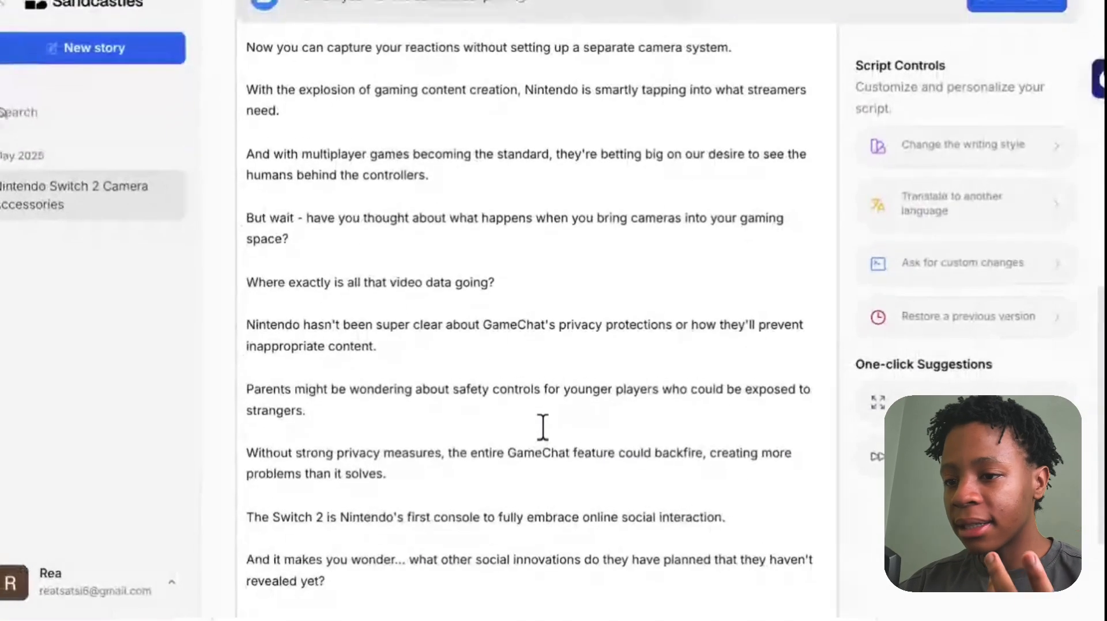
scroll(543, 426, "up", 11)
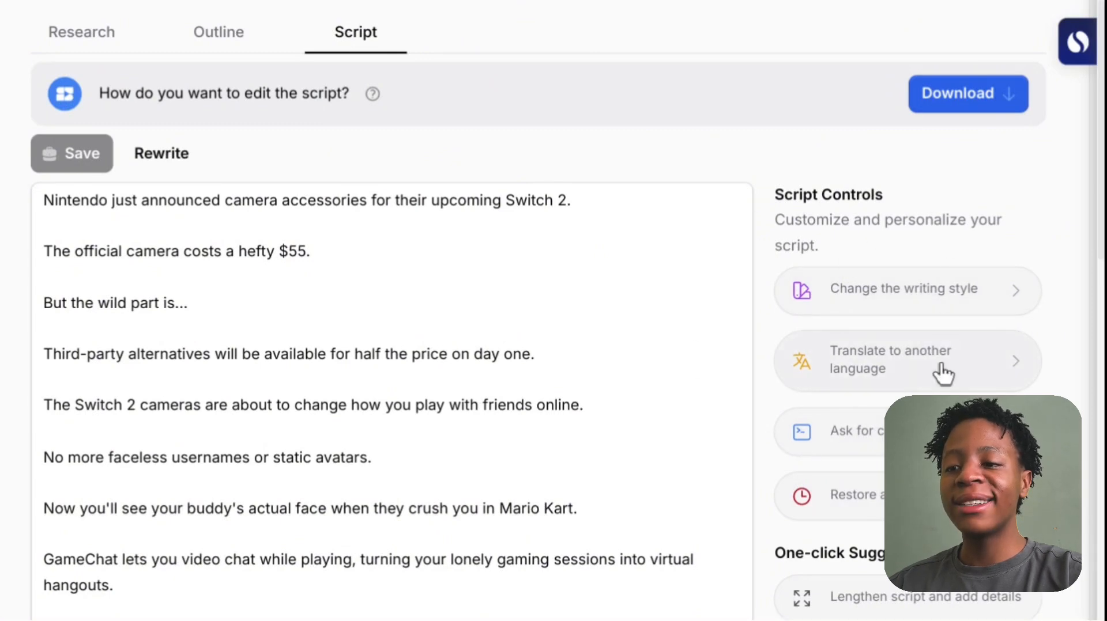
Review the outline's hook choices, the custom hook fields and the first factset's options, and return to the script
left_click(194, 31)
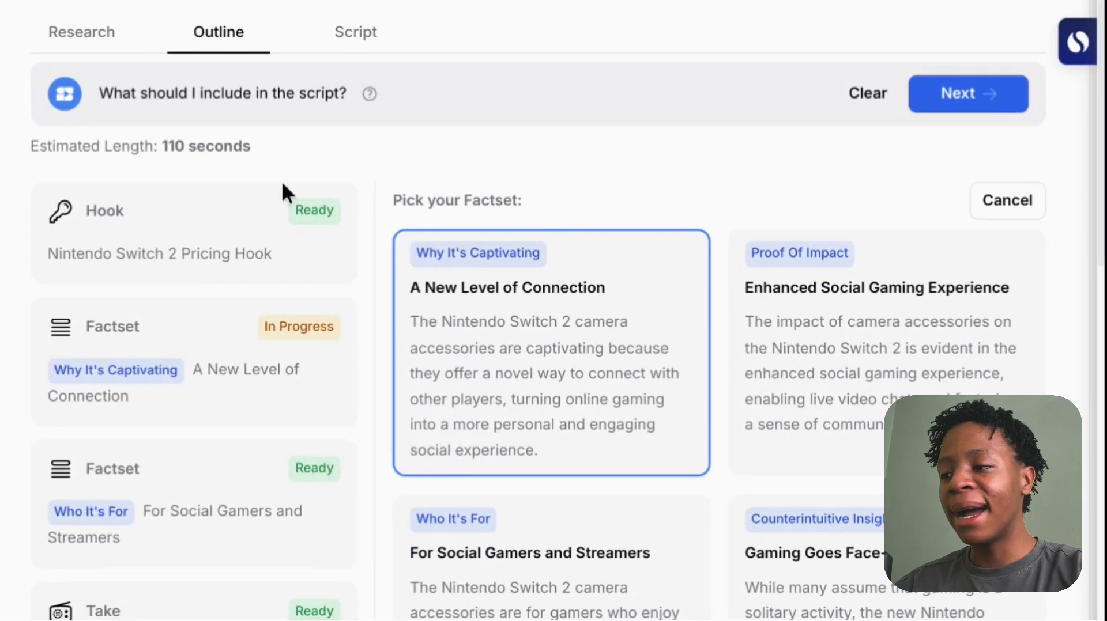
left_click(205, 251)
scroll(758, 407, "down", 5)
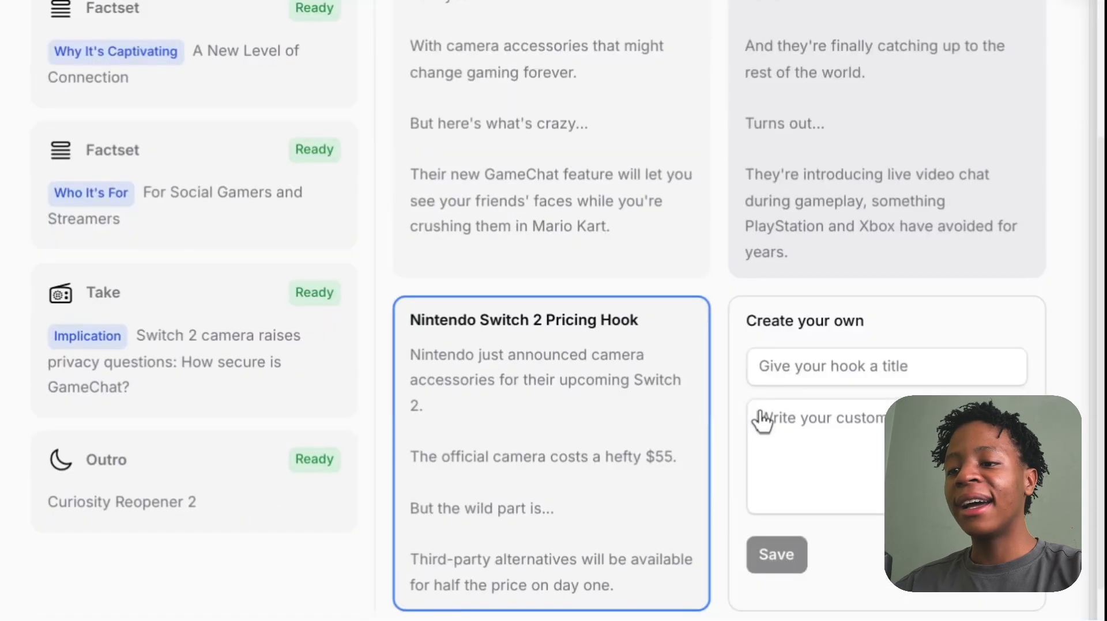
scroll(760, 424, "up", 3)
left_click(230, 217)
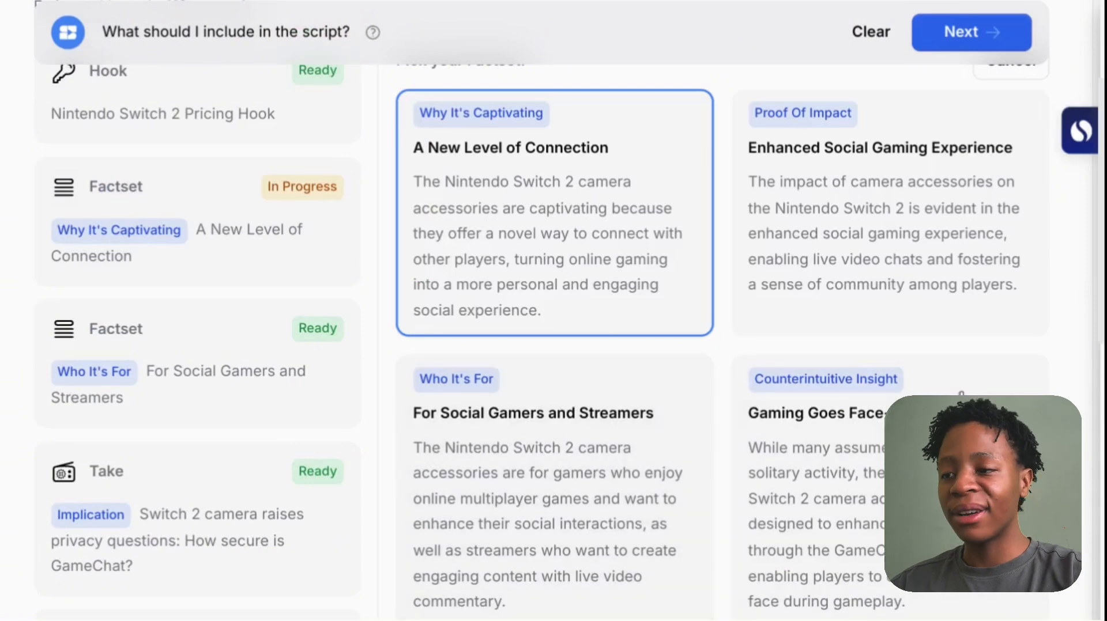
scroll(773, 289, "up", 4)
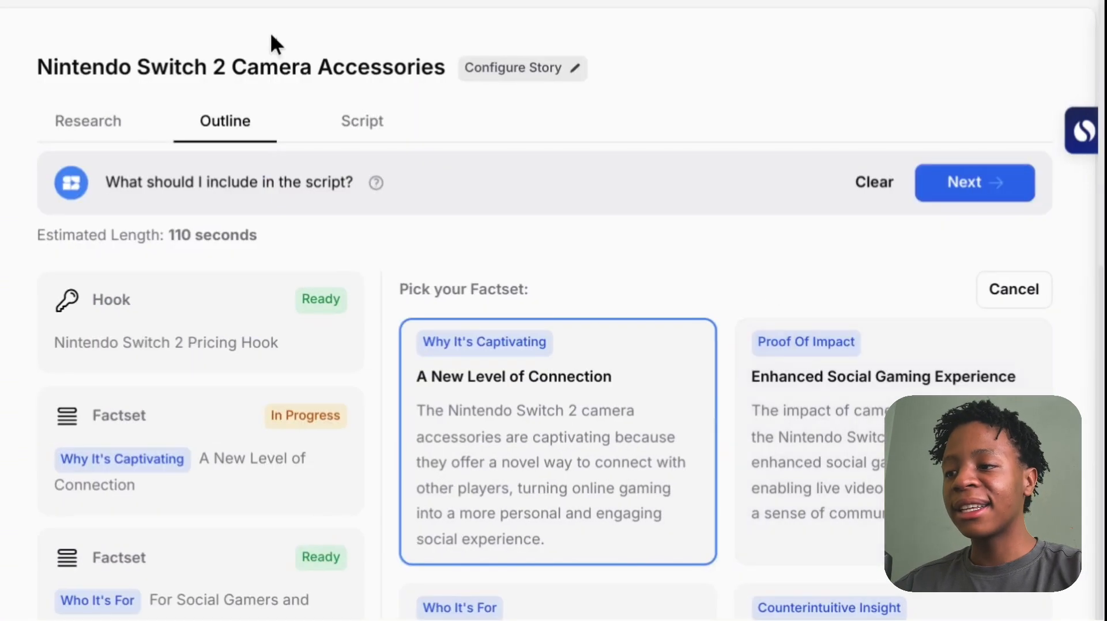
left_click(339, 121)
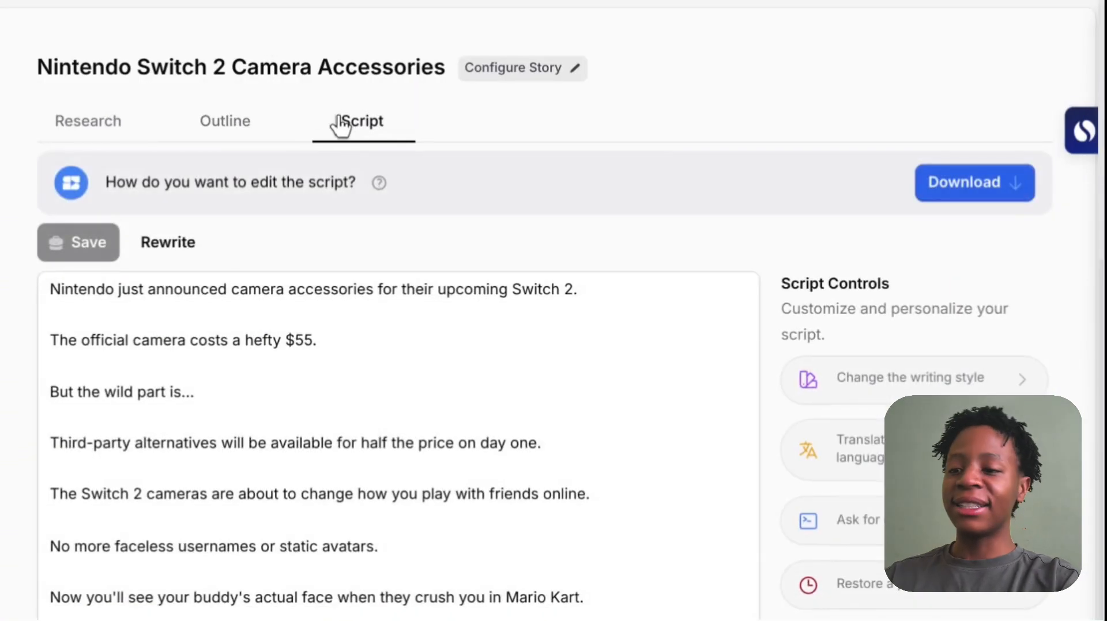
Examine the ways to create a new writing style, looking at the video URL fields and the writing sample fields
left_click(897, 398)
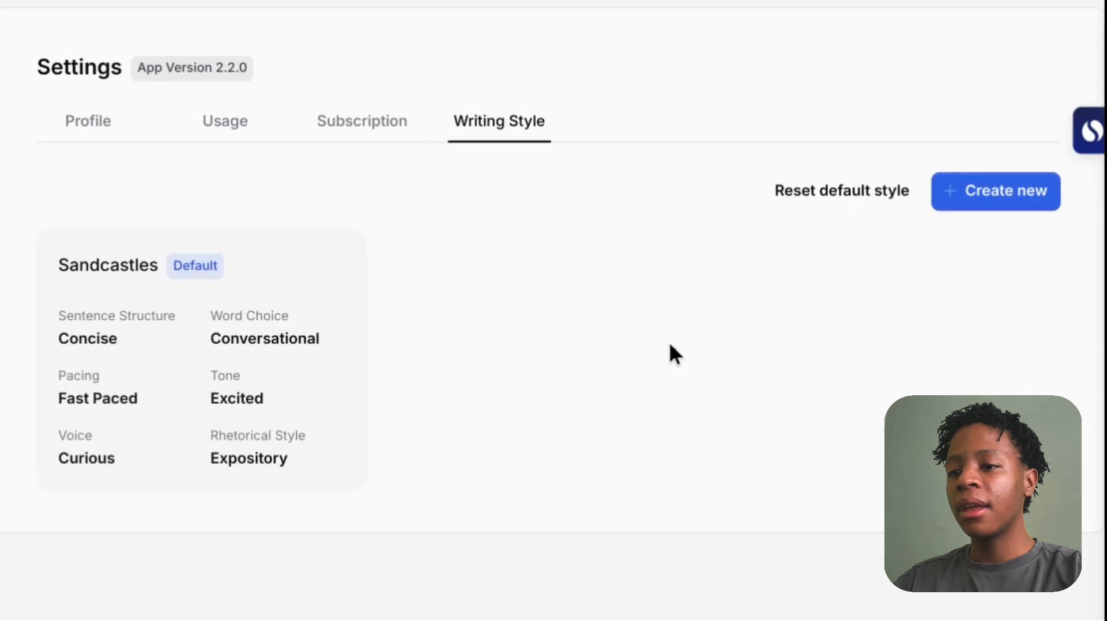
left_click(986, 200)
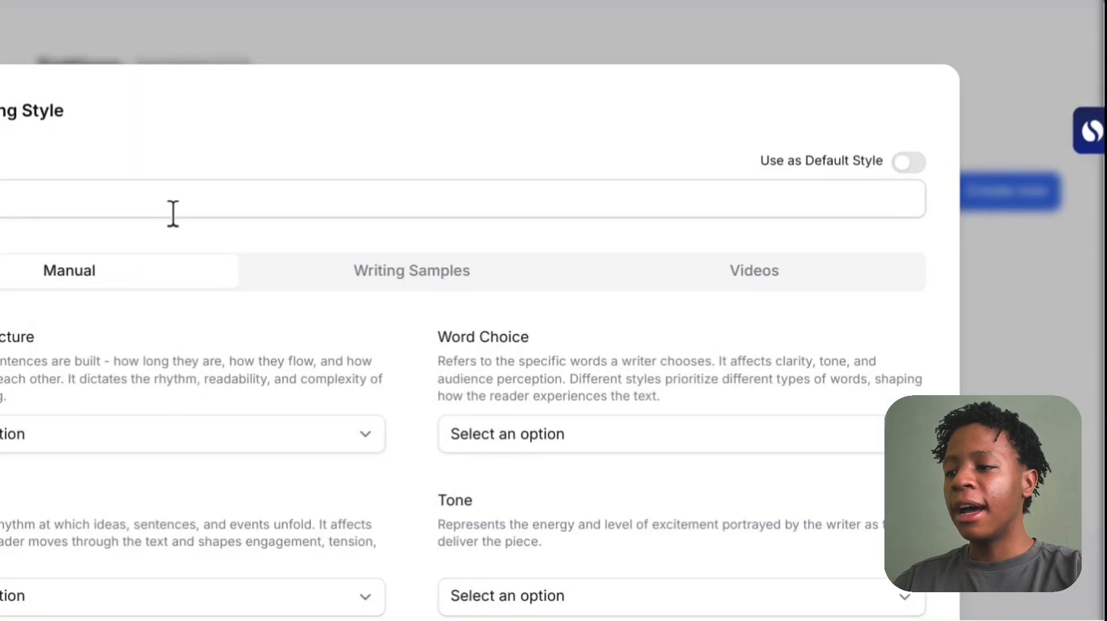
left_click(753, 270)
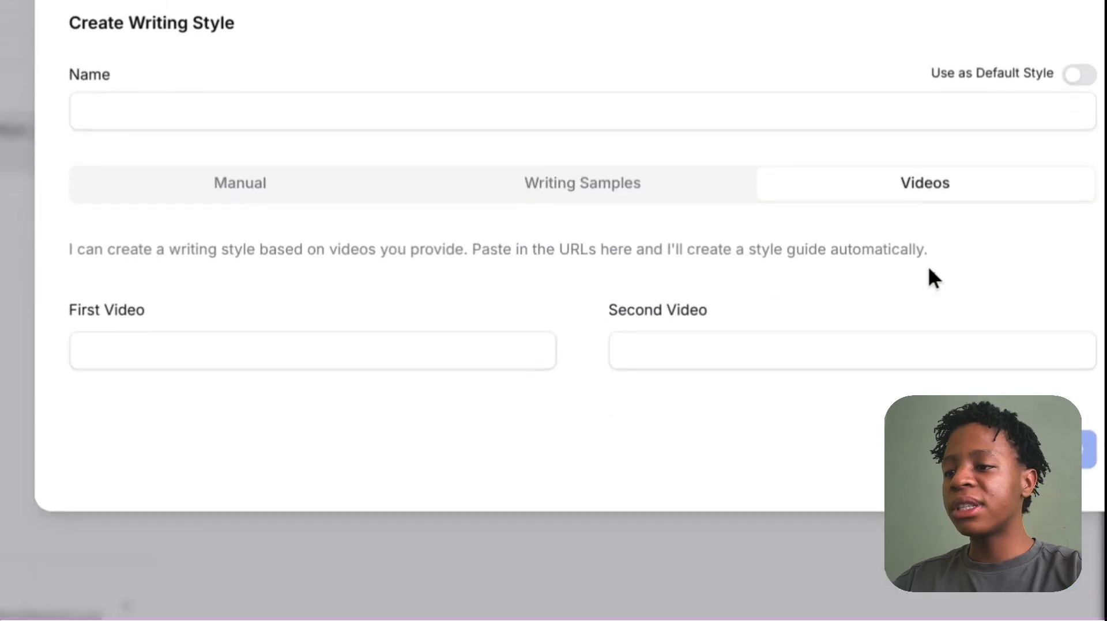
left_click(187, 343)
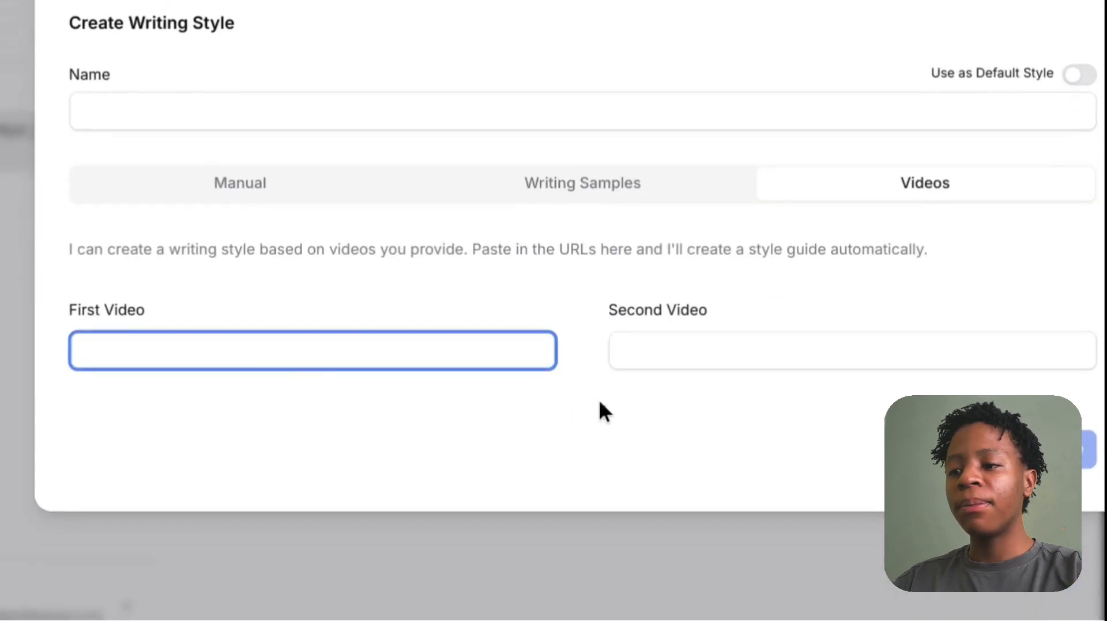
left_click(751, 358)
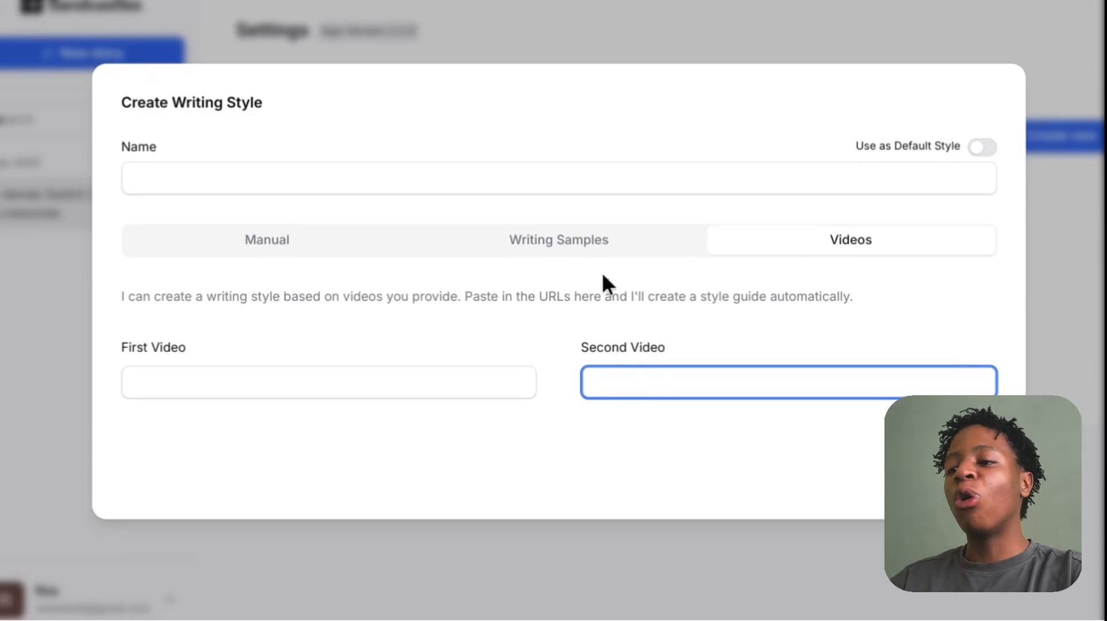
left_click(579, 243)
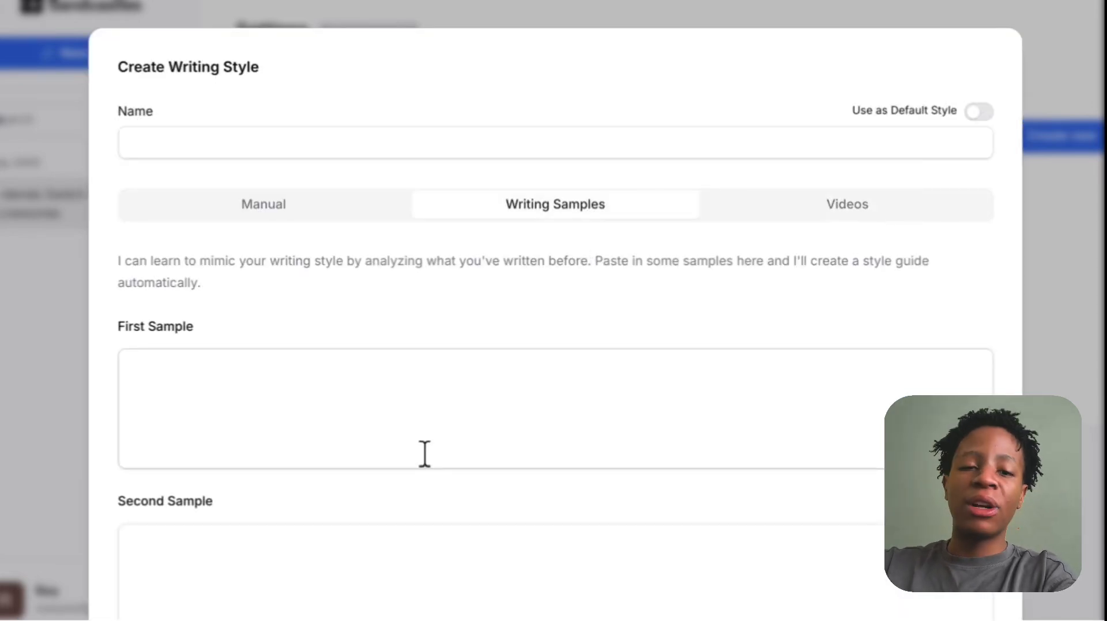
scroll(424, 455, "down", 2)
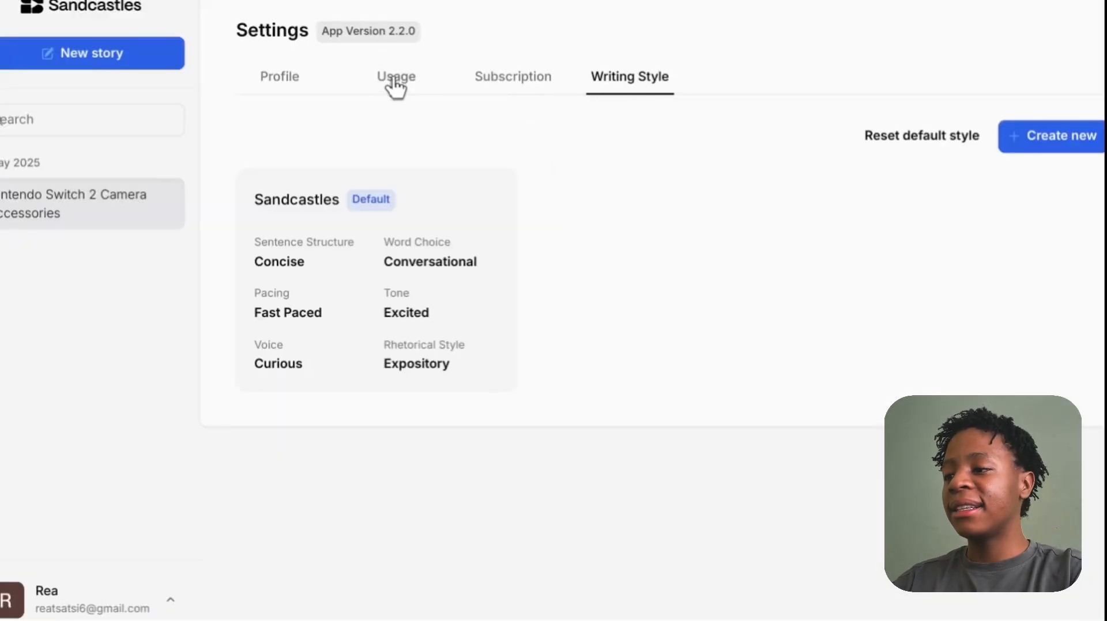
Reopen the Nintendo Switch 2 script and target the line "The Switch 2 cameras are about to change how you play with friends online." for custom changes
left_click(107, 218)
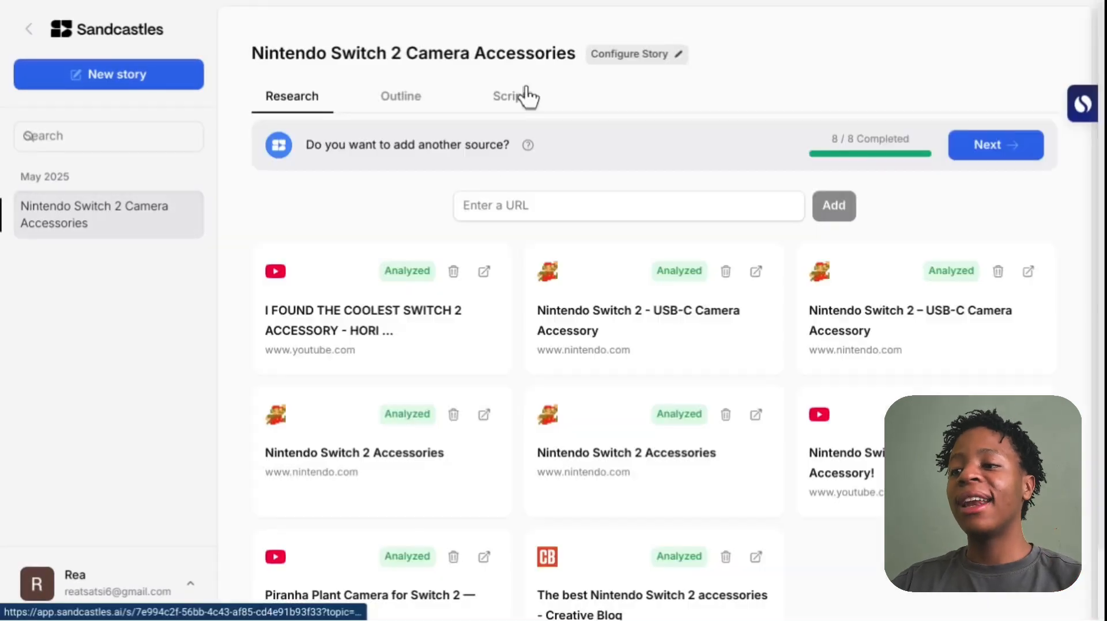
left_click(517, 99)
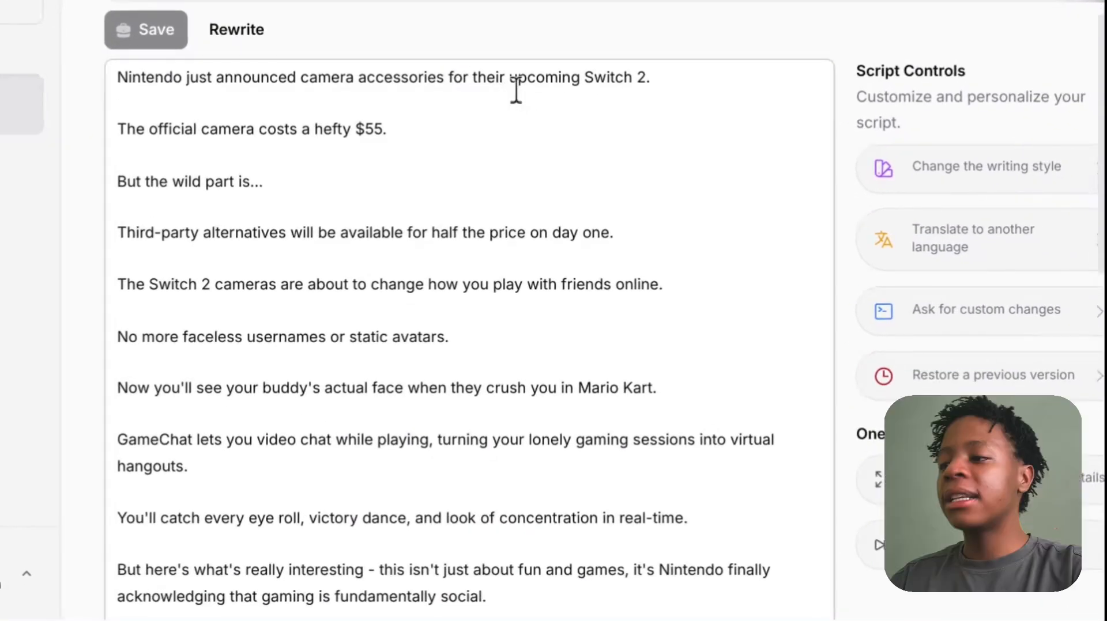
scroll(514, 91, "down", 2)
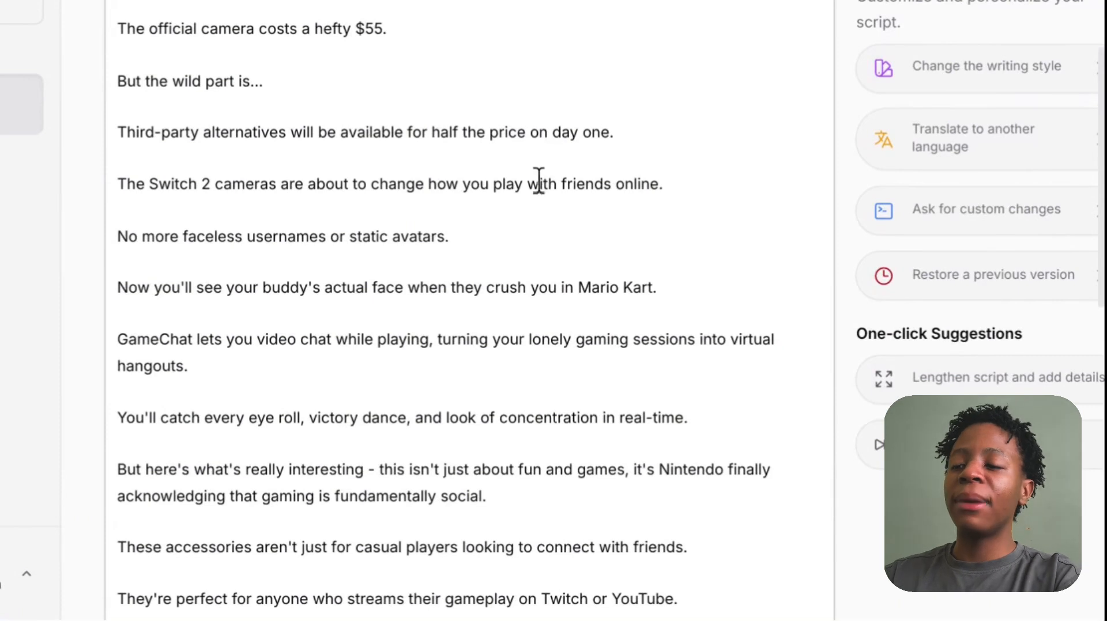
left_click(538, 181)
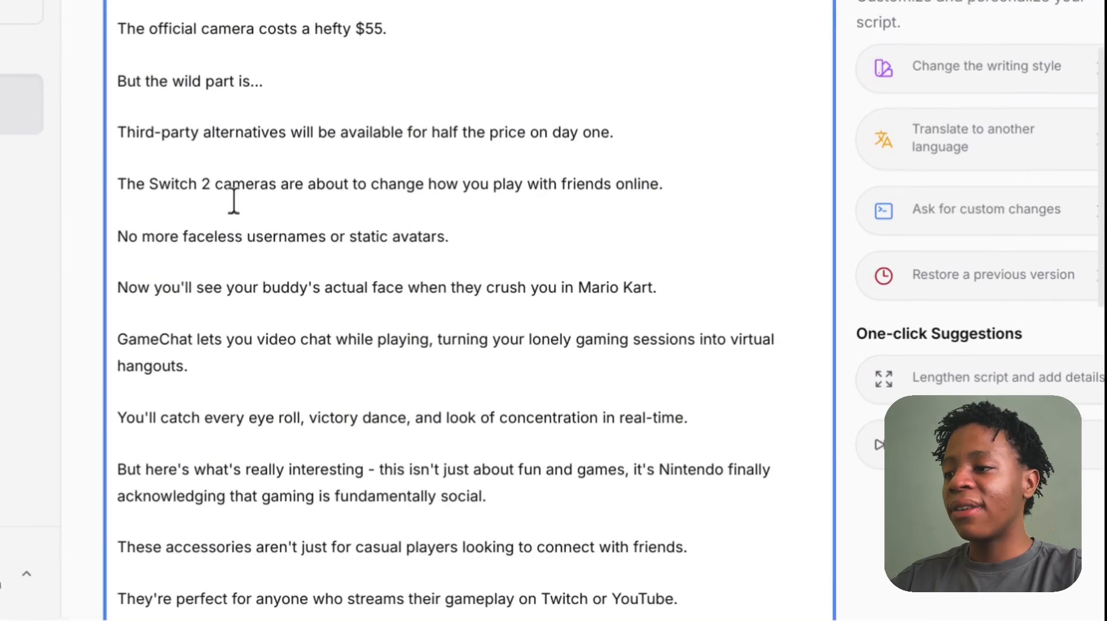
triple_click(196, 185)
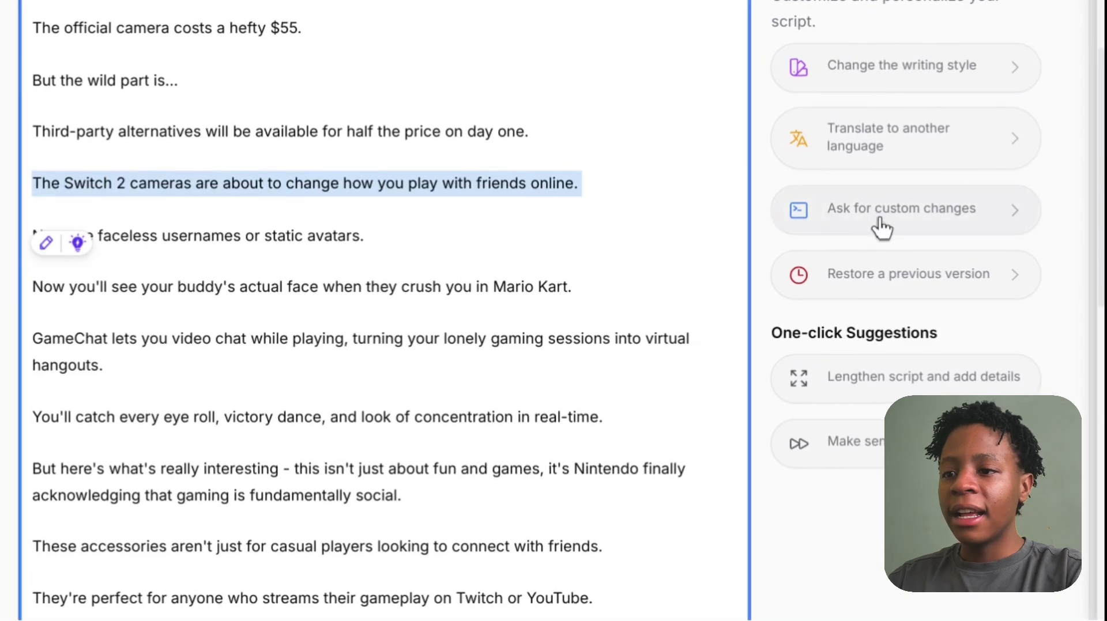
left_click(880, 227)
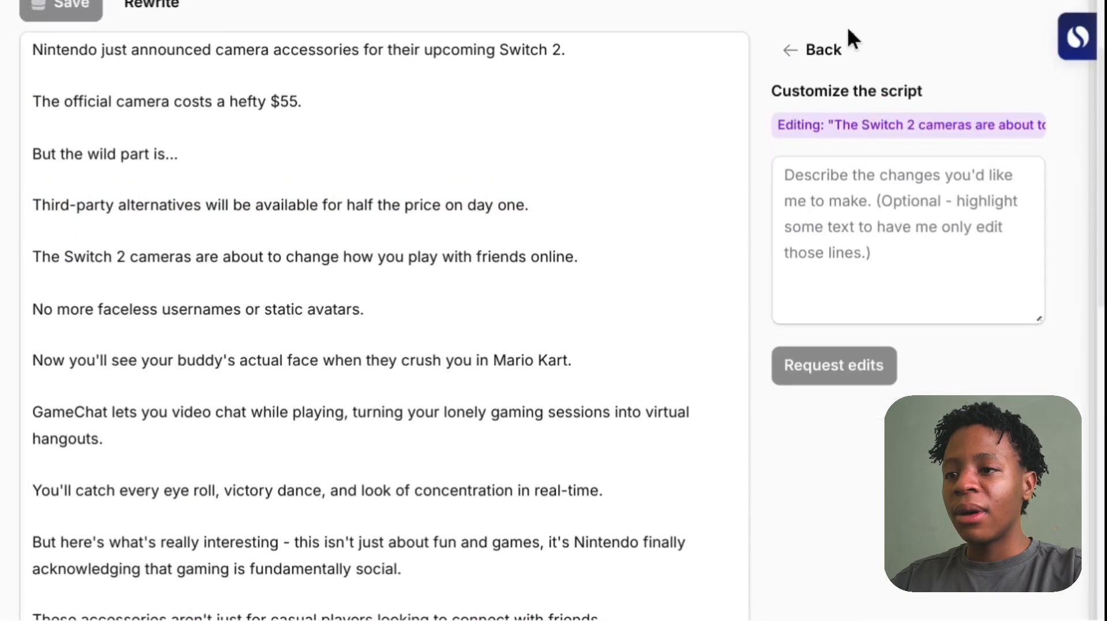
left_click(807, 48)
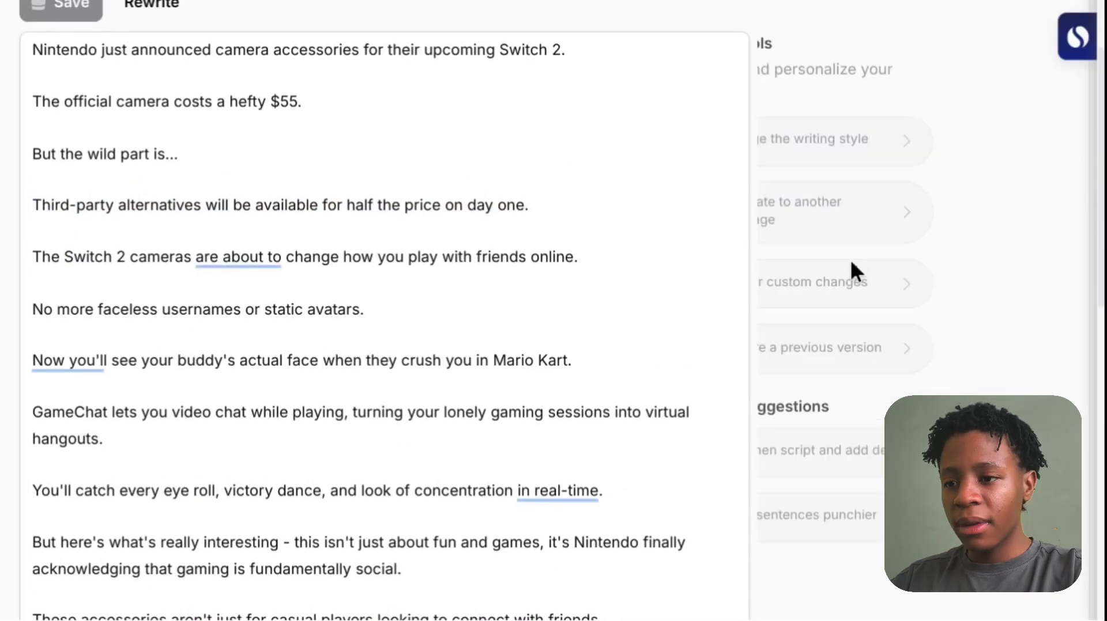
left_click(834, 290)
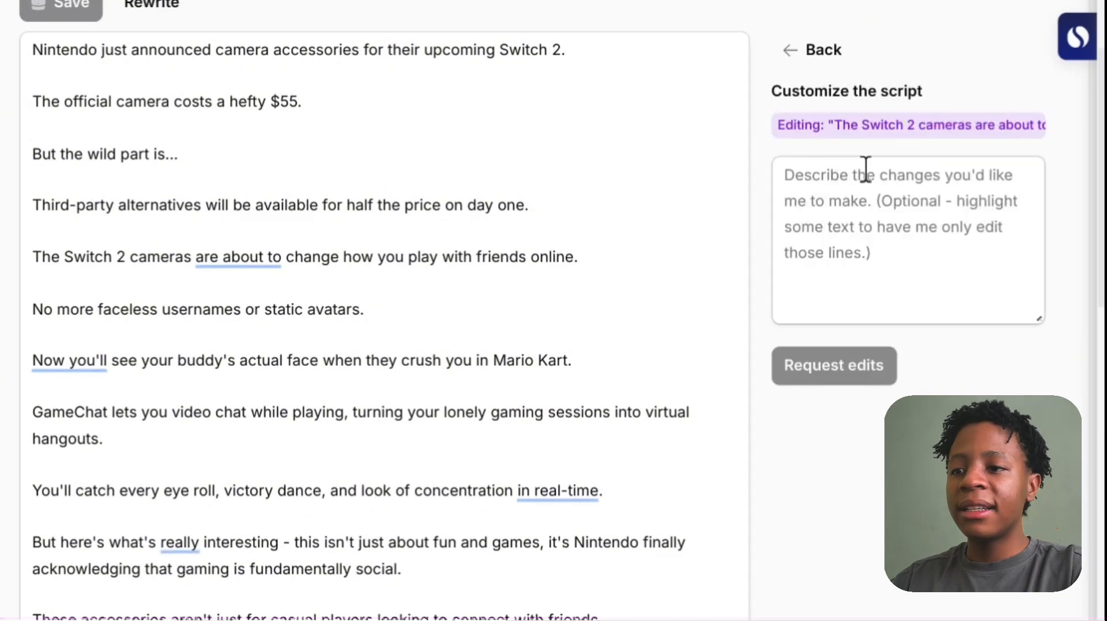
Request the custom edit "Make the line longer" for the selected line, and decline the proposed change
left_click(865, 169)
type("Mak")
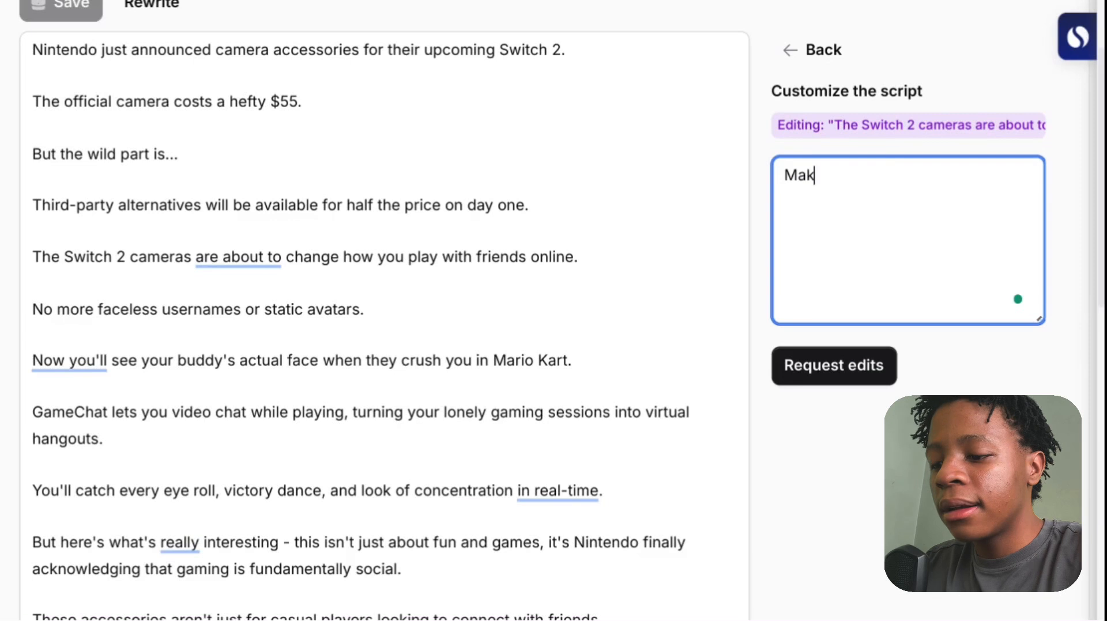
type("e the line longer")
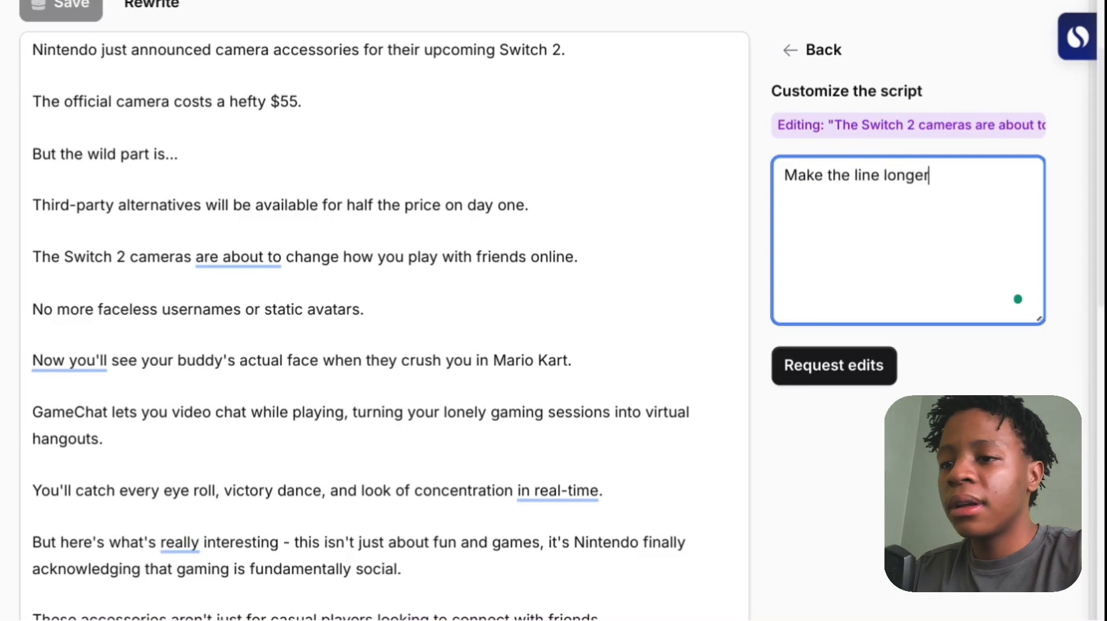
key("Return")
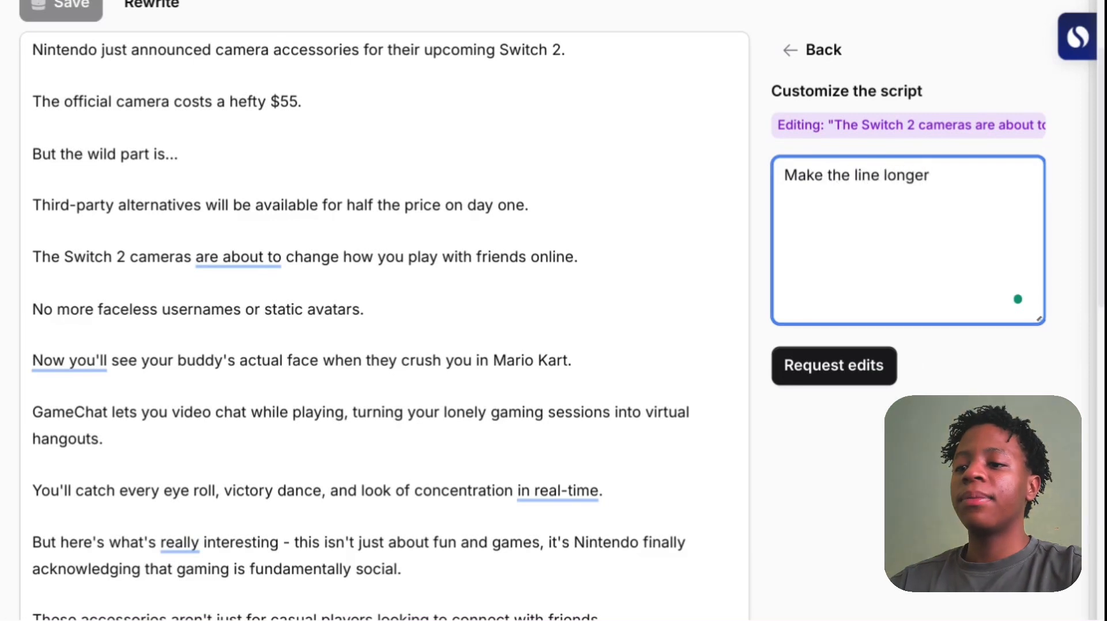
left_click(832, 371)
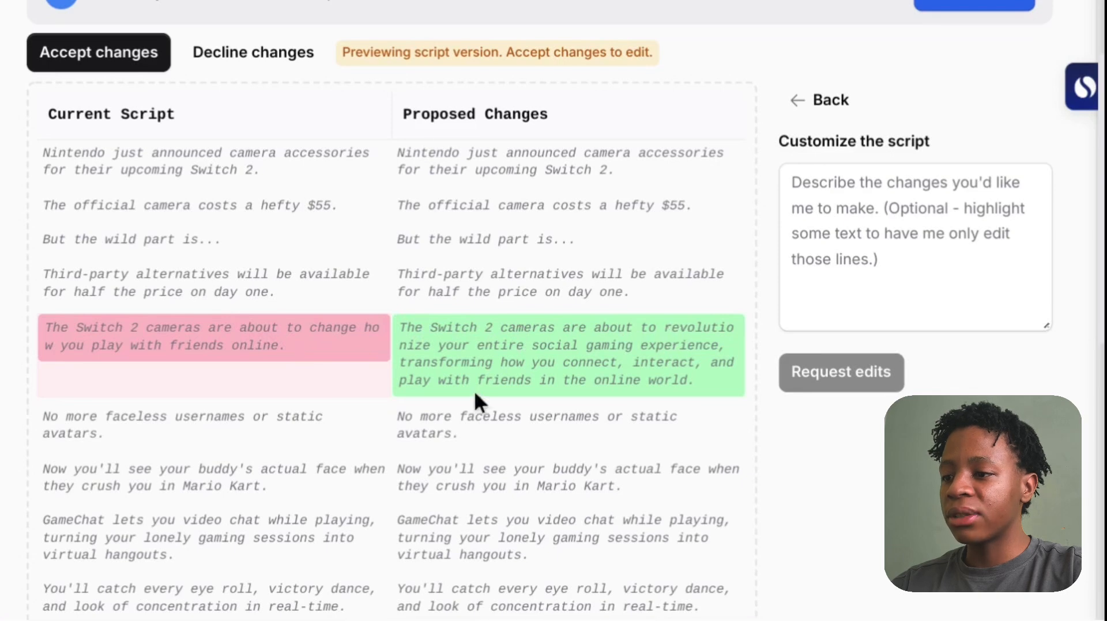
left_click(223, 53)
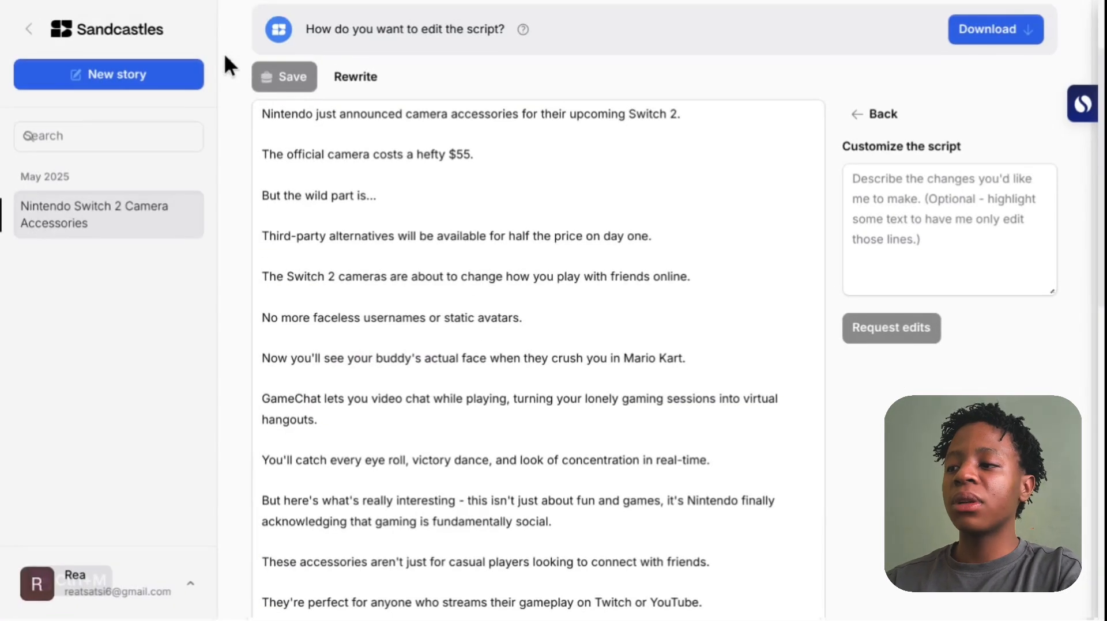
Switch to the ChatGPT conversation and copy the news paragraph about the Canon EOS R50 V vlogging camera
left_click(162, 89)
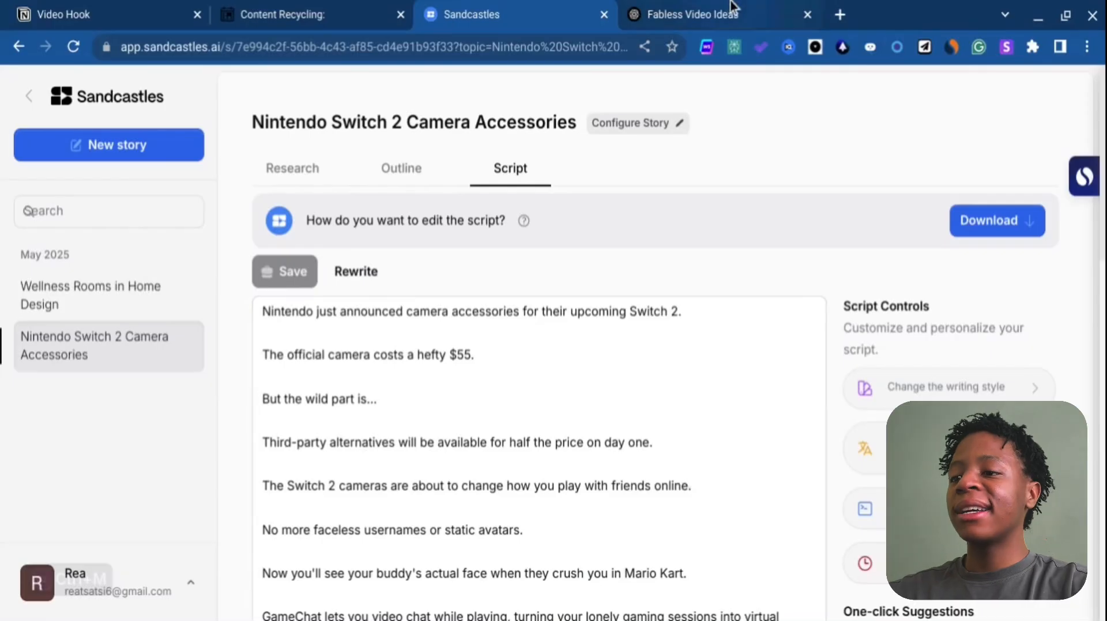
left_click(729, 7)
scroll(684, 314, "down", 5)
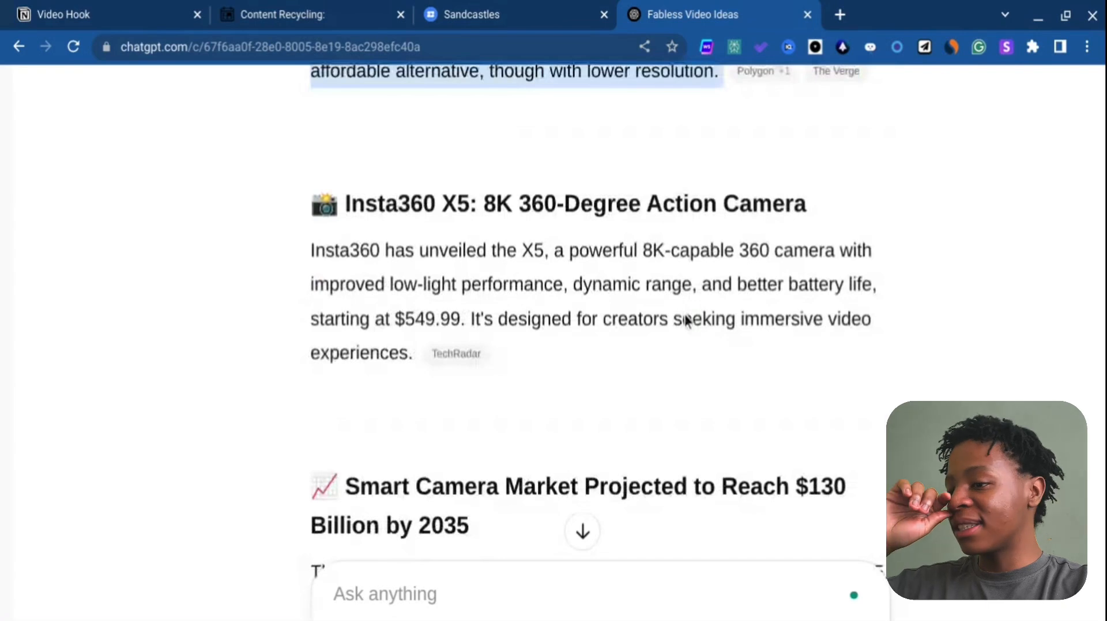
scroll(685, 320, "down", 10)
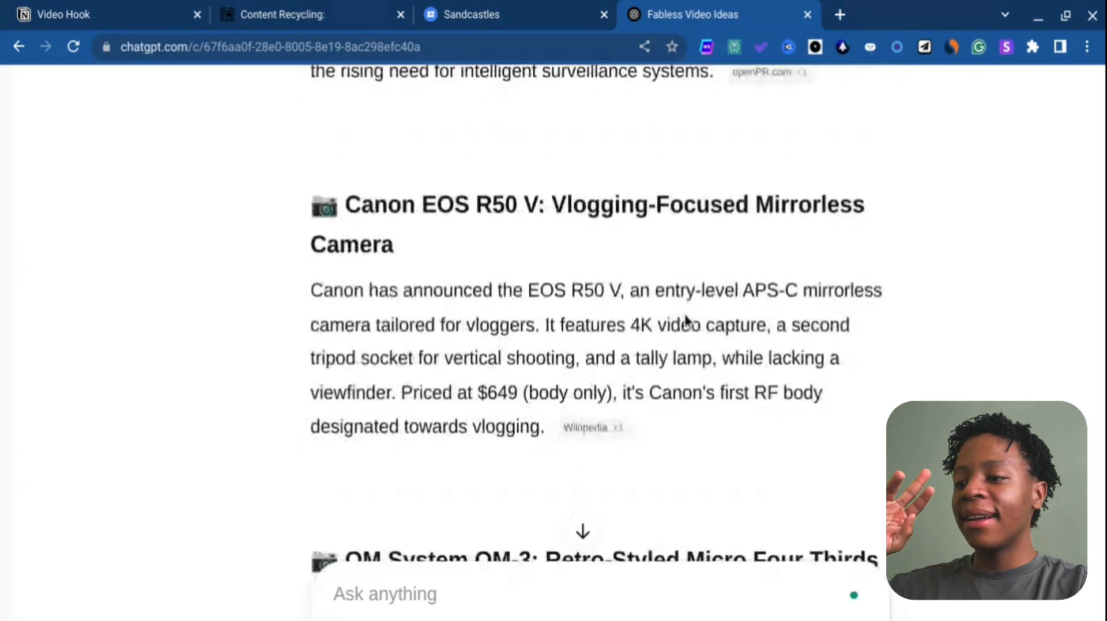
triple_click(585, 324)
key("ctrl+c")
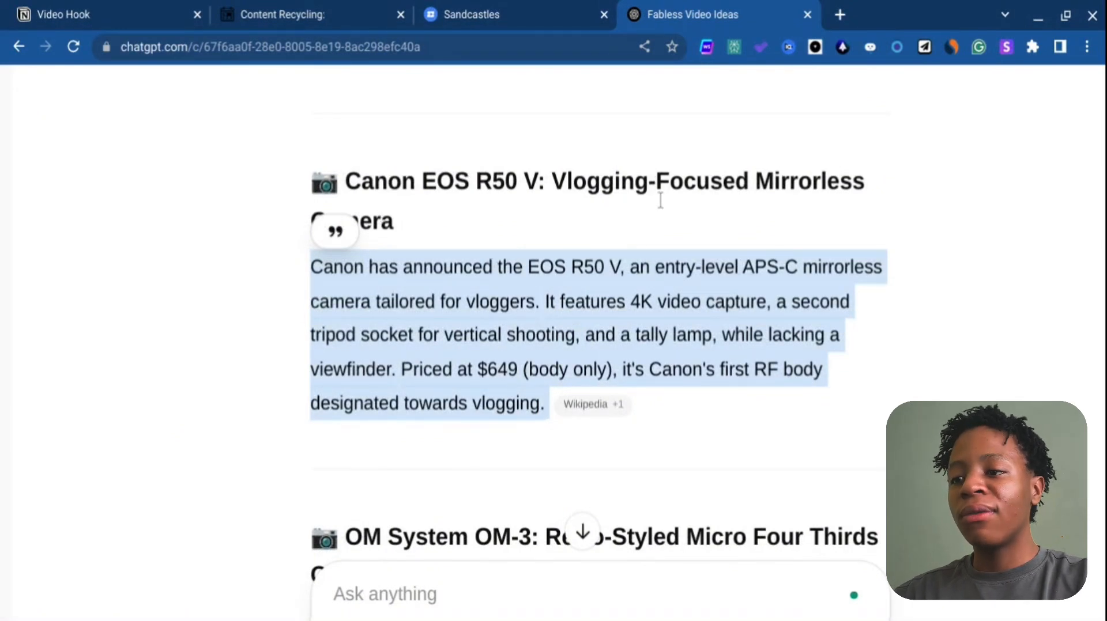
Switch to Sandcastles and create a new story with the copied Canon EOS R50 V news paragraph as its topic
left_click(541, 11)
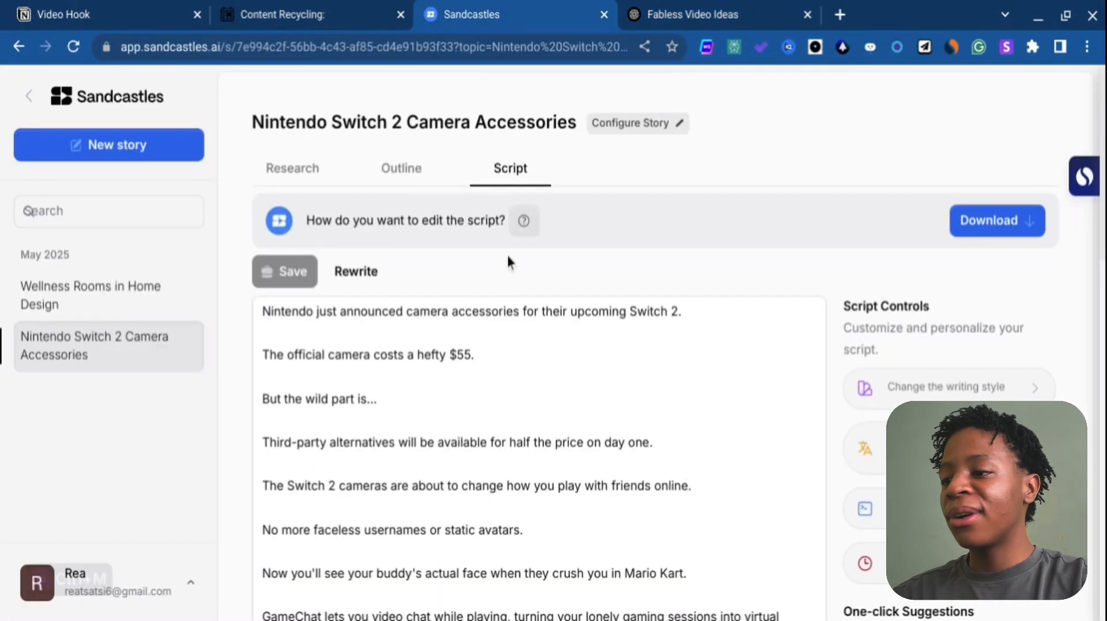
left_click(41, 150)
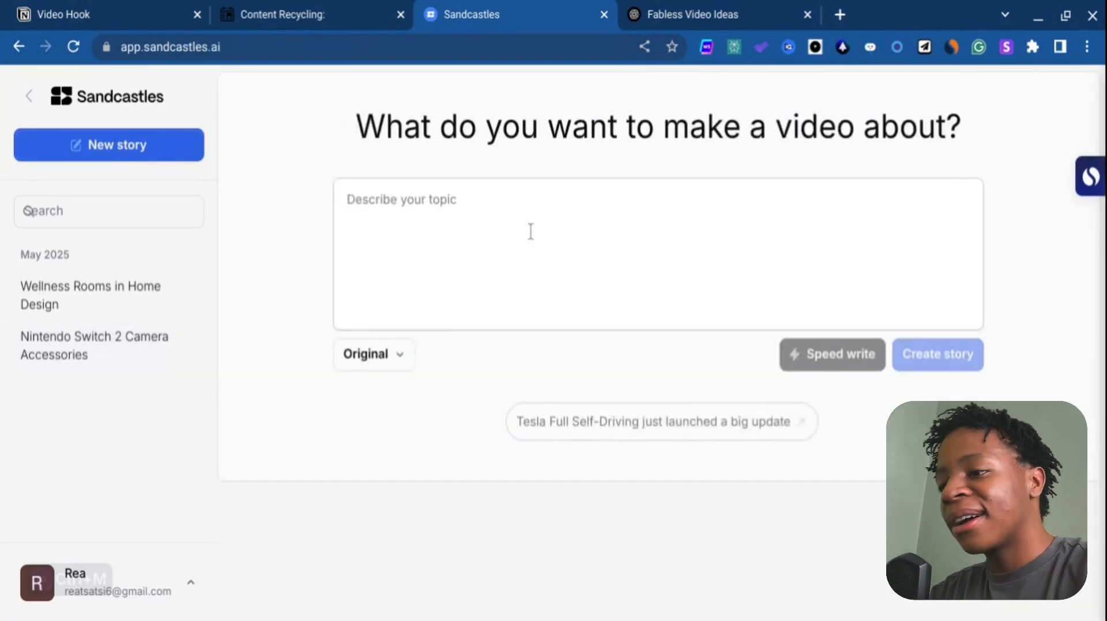
left_click(530, 231)
key("ctrl+v")
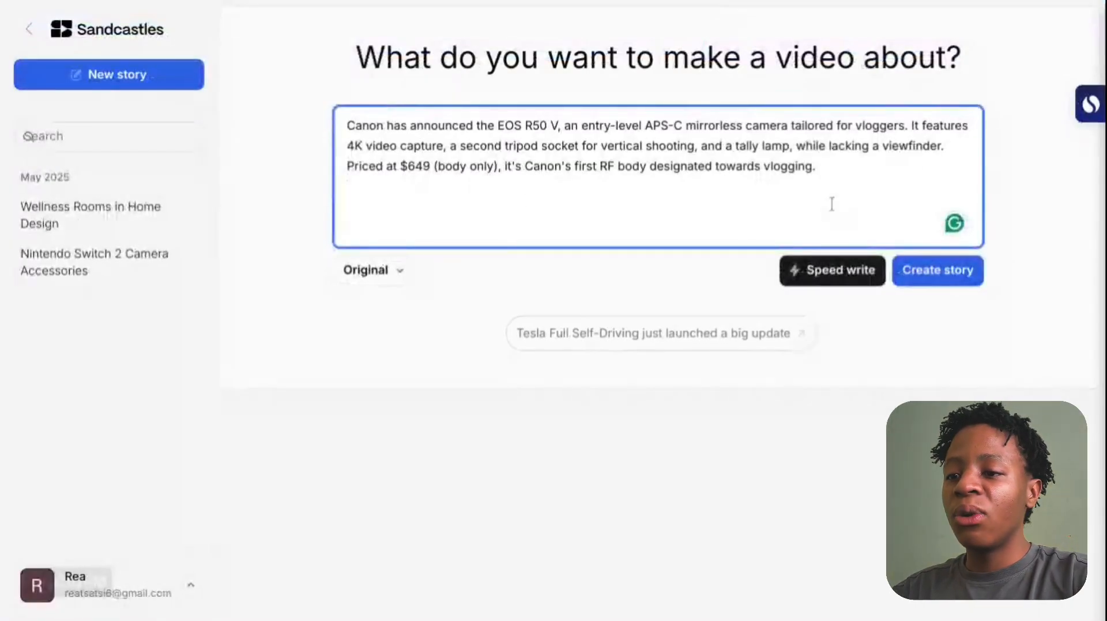
left_click(953, 272)
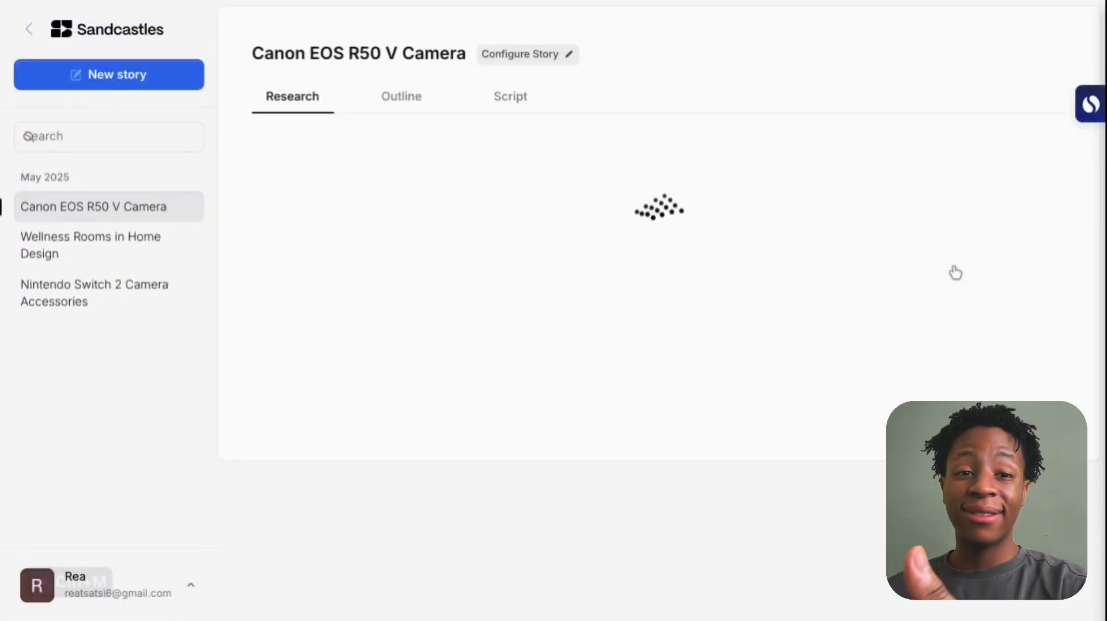
Examine the hook options offered for the Canon EOS R50 V outline, including the fields for creating a custom hook
scroll(953, 503, "down", 1)
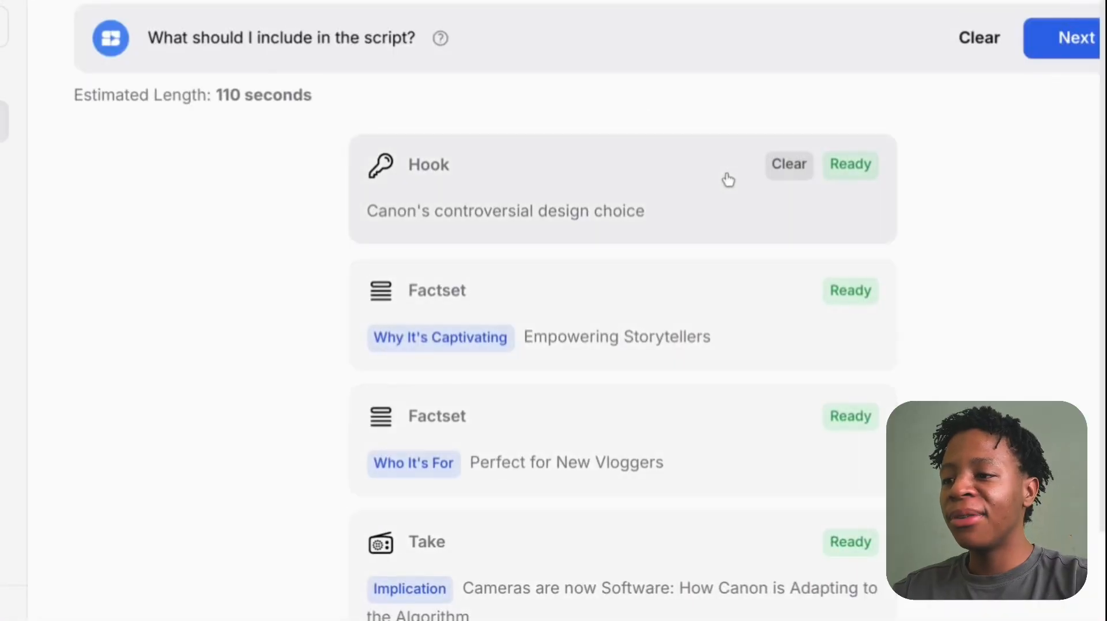
left_click(734, 176)
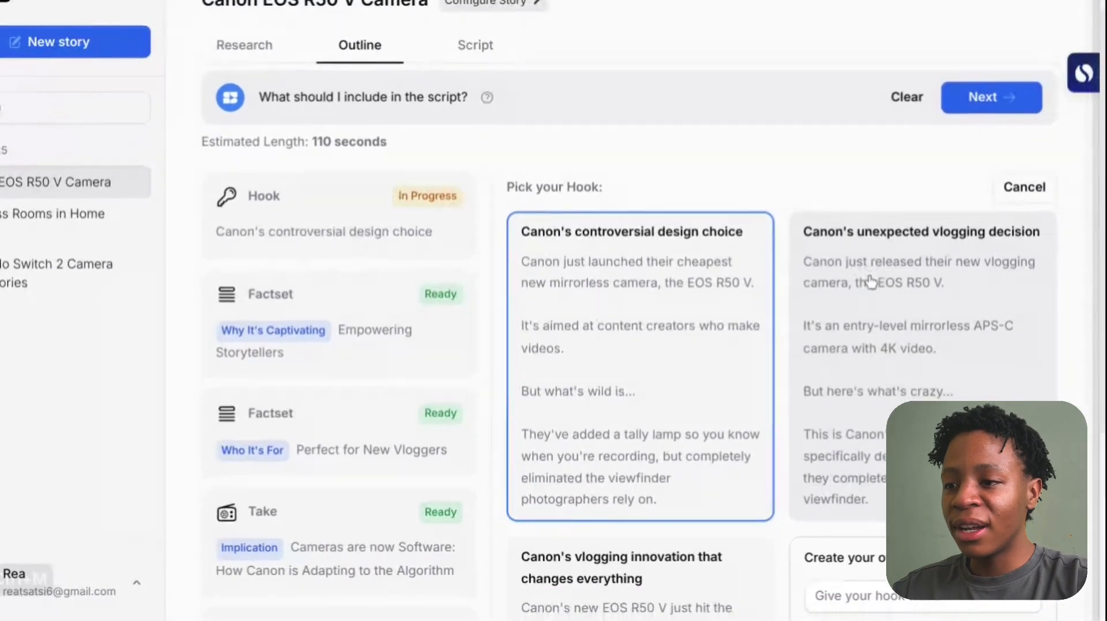
scroll(870, 281, "down", 3)
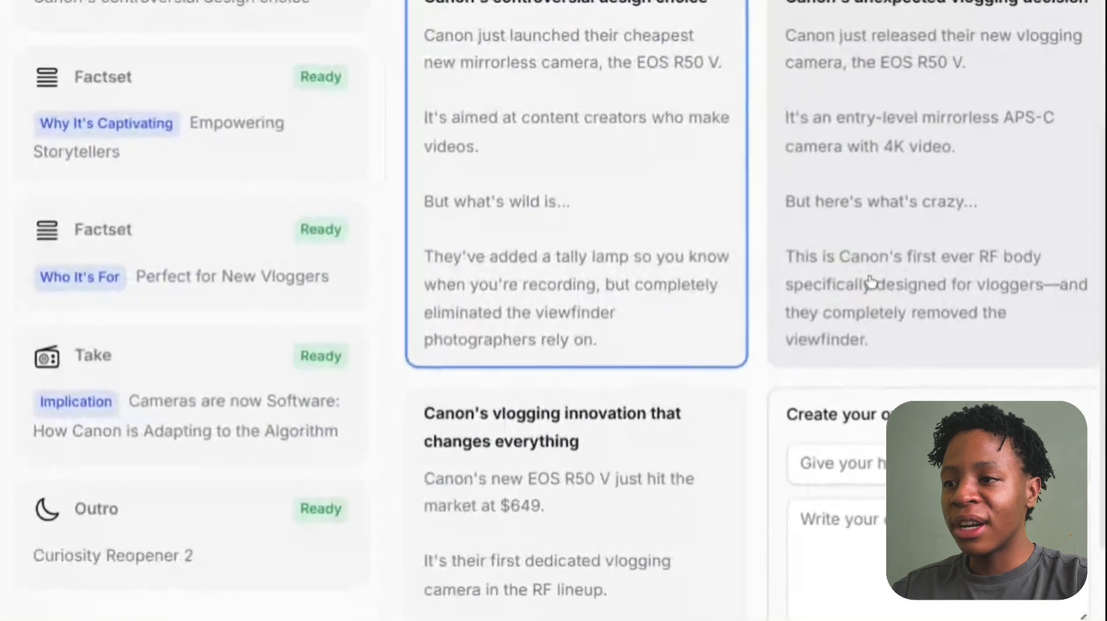
scroll(871, 283, "up", 3)
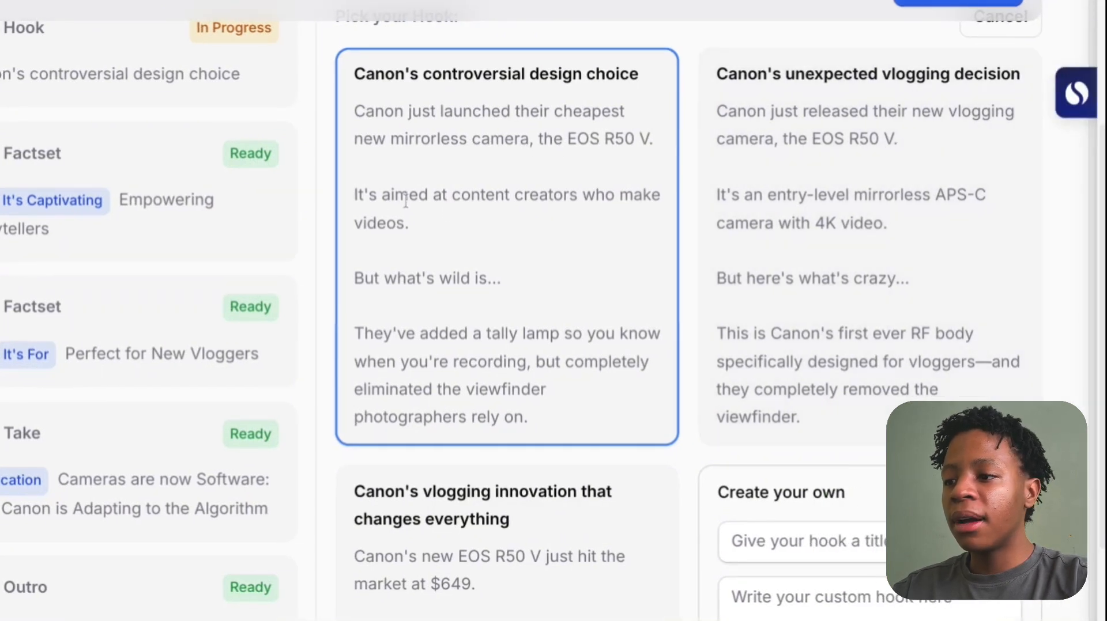
scroll(489, 203, "down", 5)
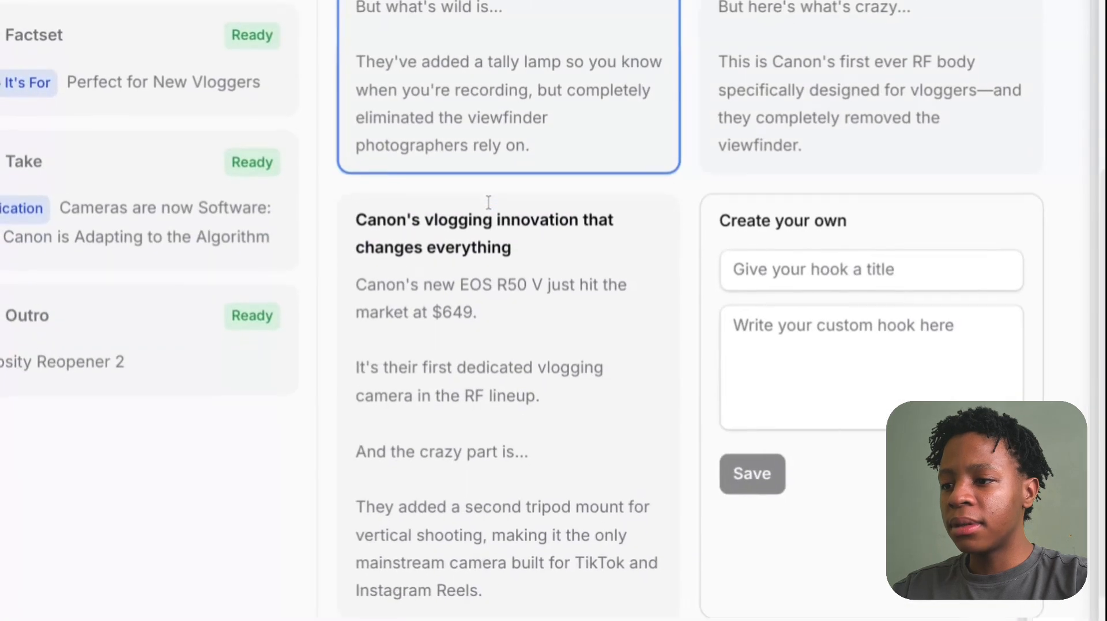
scroll(488, 203, "up", 7)
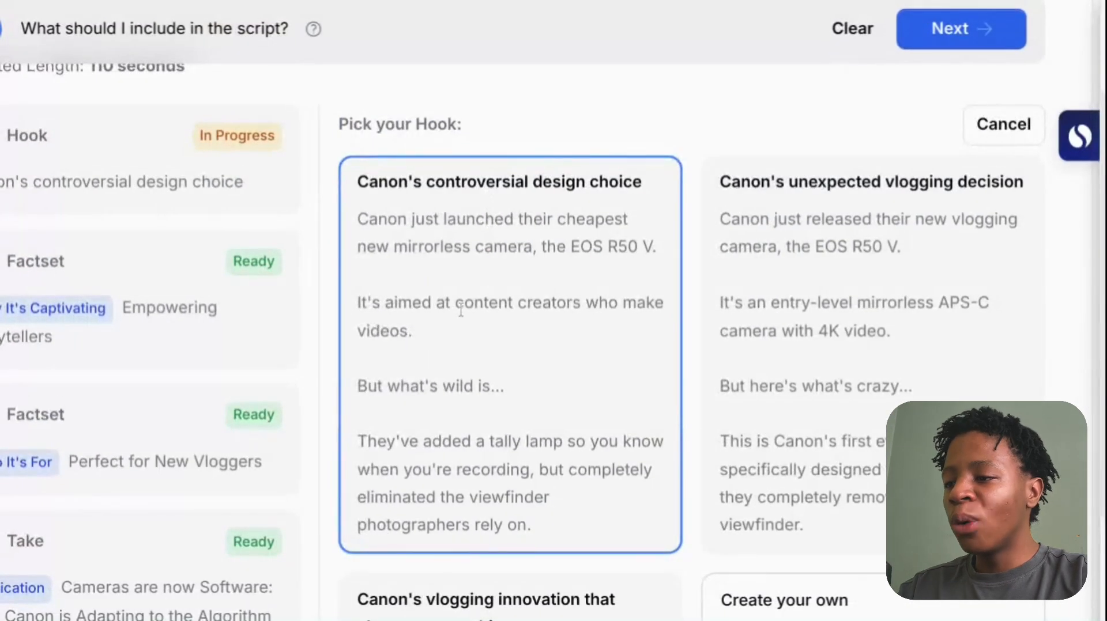
scroll(126, 397, "up", 2)
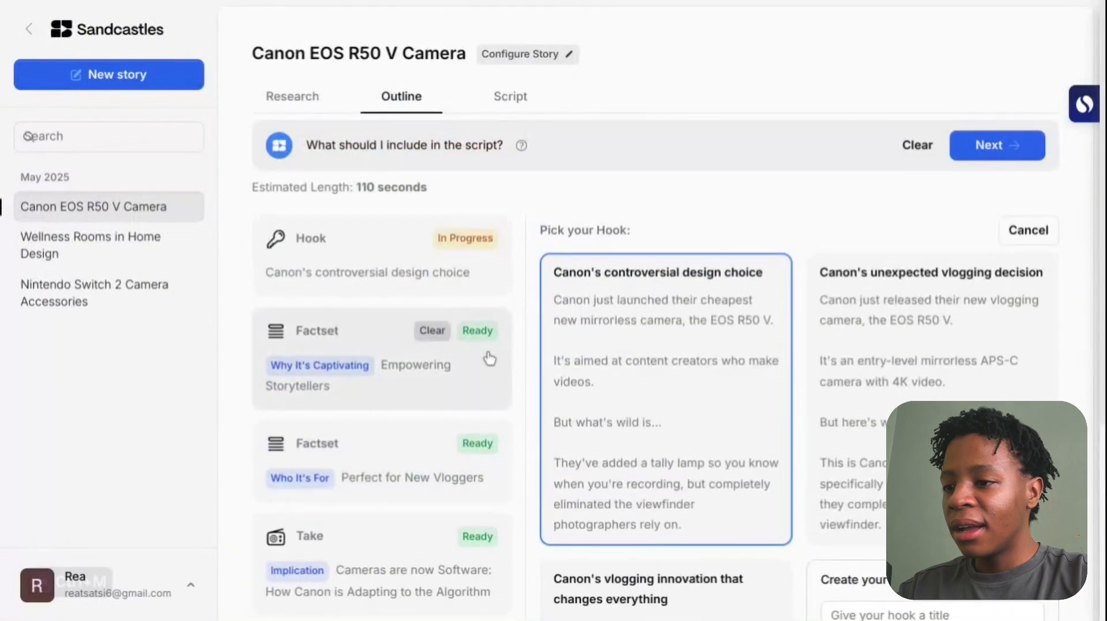
Replace the outline's first factset with the Perspective Shift option "Camera as Content Hub", and open the options for the take
left_click(370, 365)
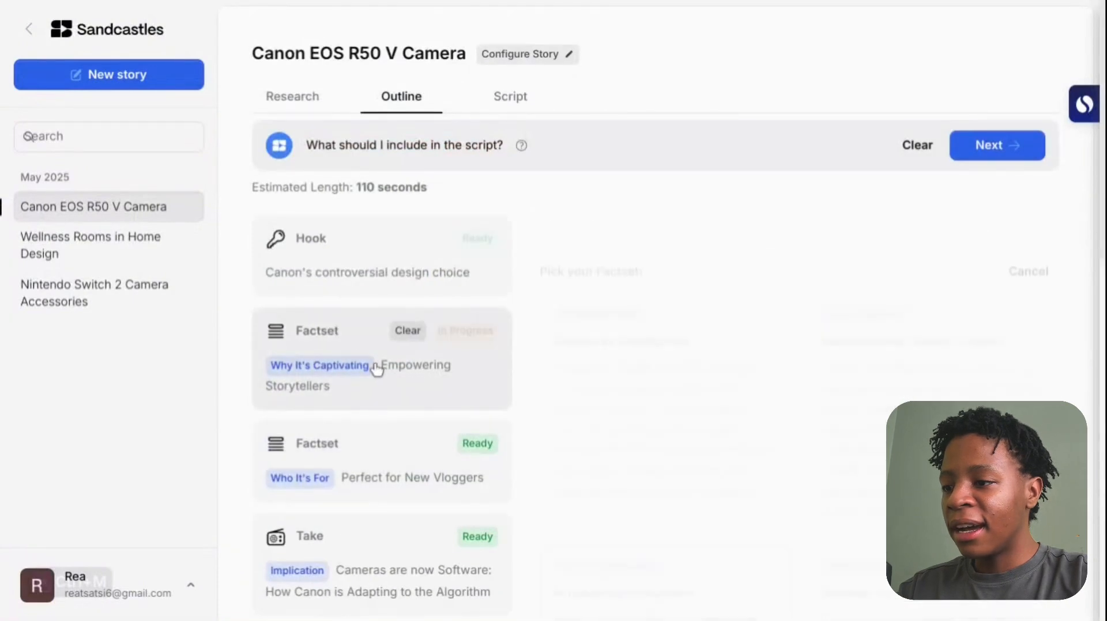
scroll(644, 375, "down", 2)
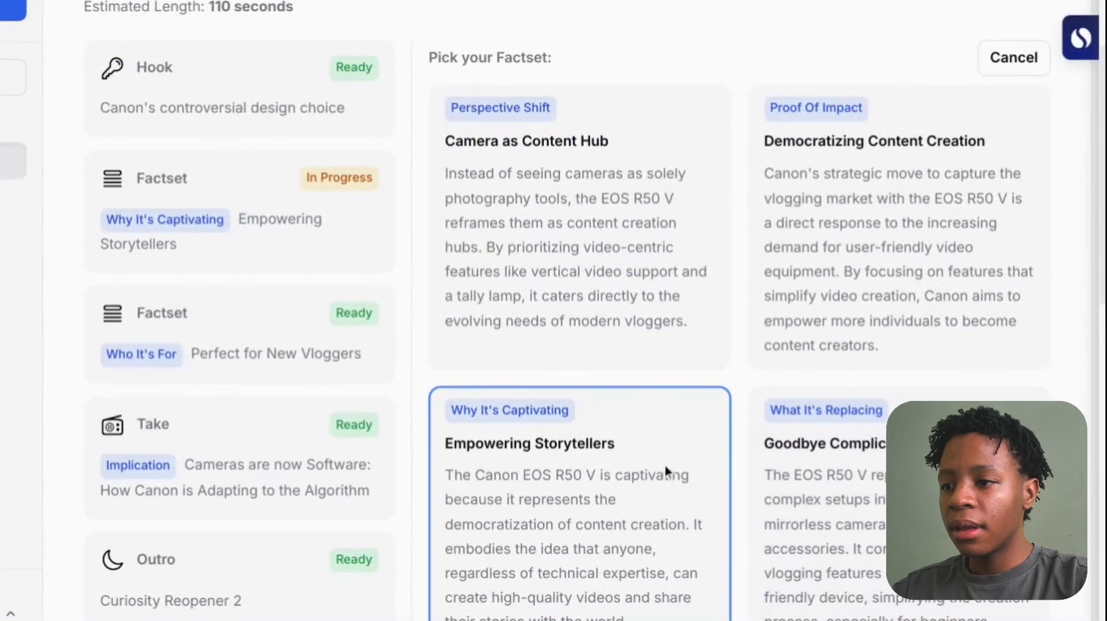
left_click(567, 254)
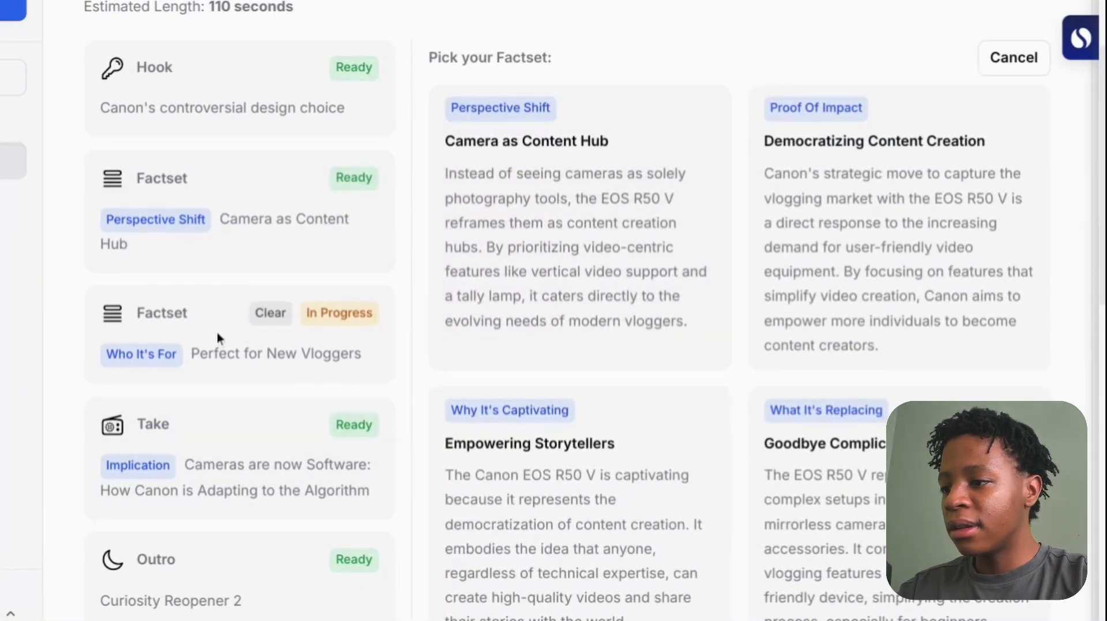
left_click(264, 452)
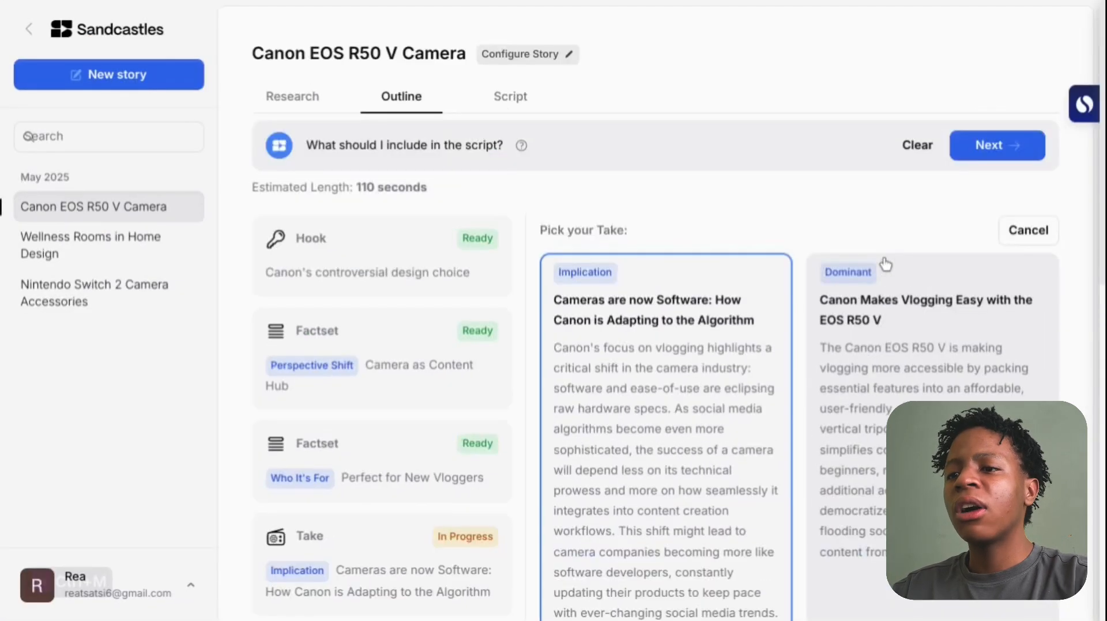
Generate the Canon EOS R50 V script from the outline and read through its text
left_click(1010, 160)
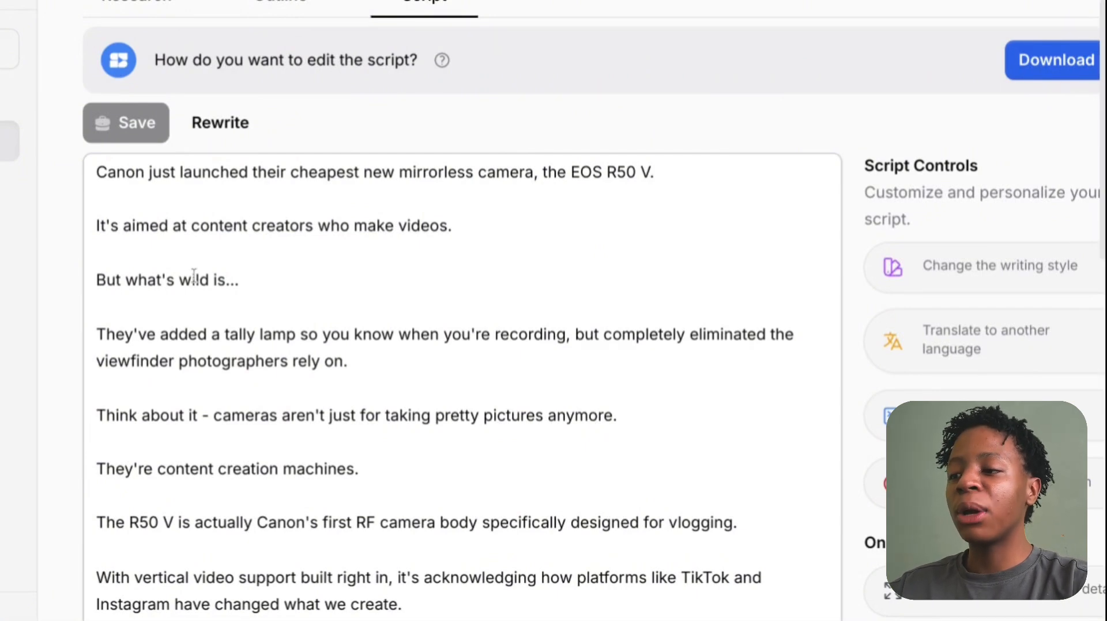
scroll(206, 292, "down", 8)
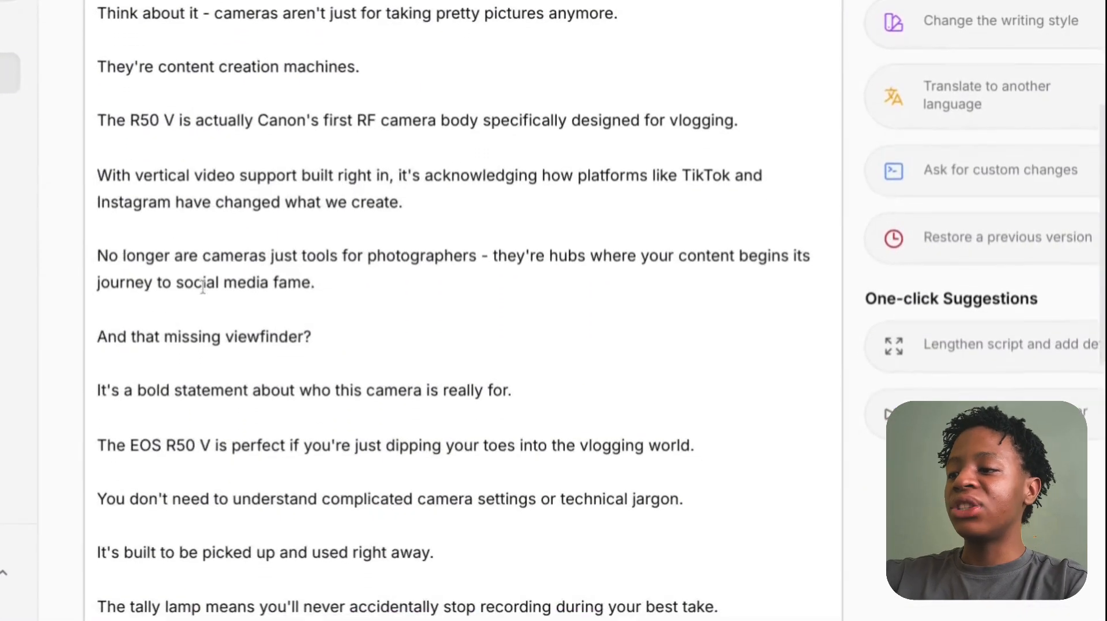
scroll(203, 286, "down", 3)
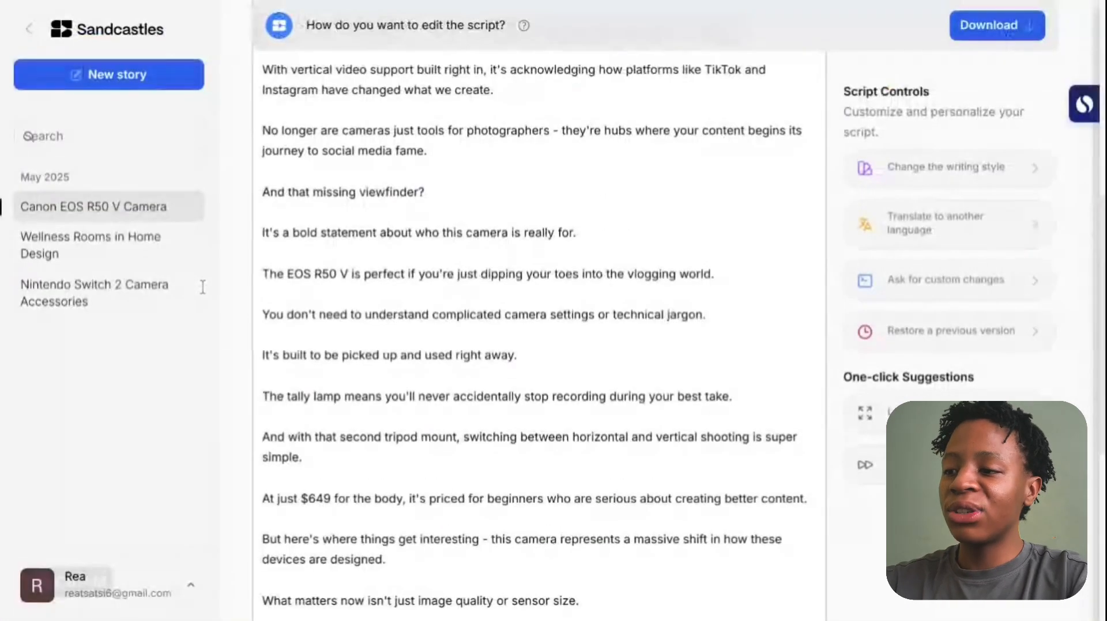
scroll(203, 287, "up", 10)
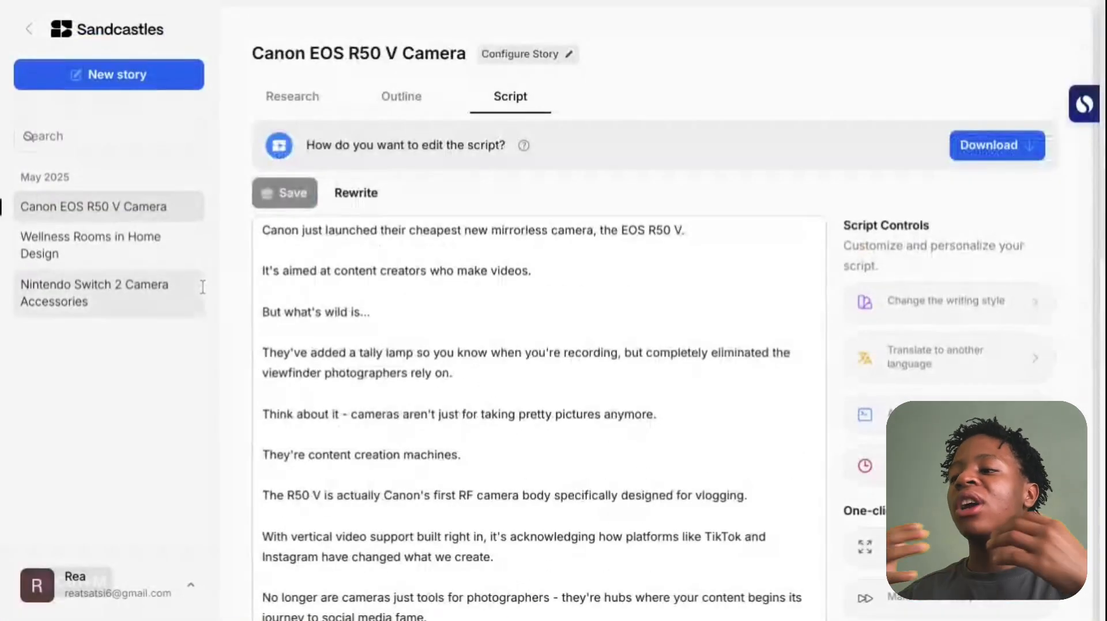